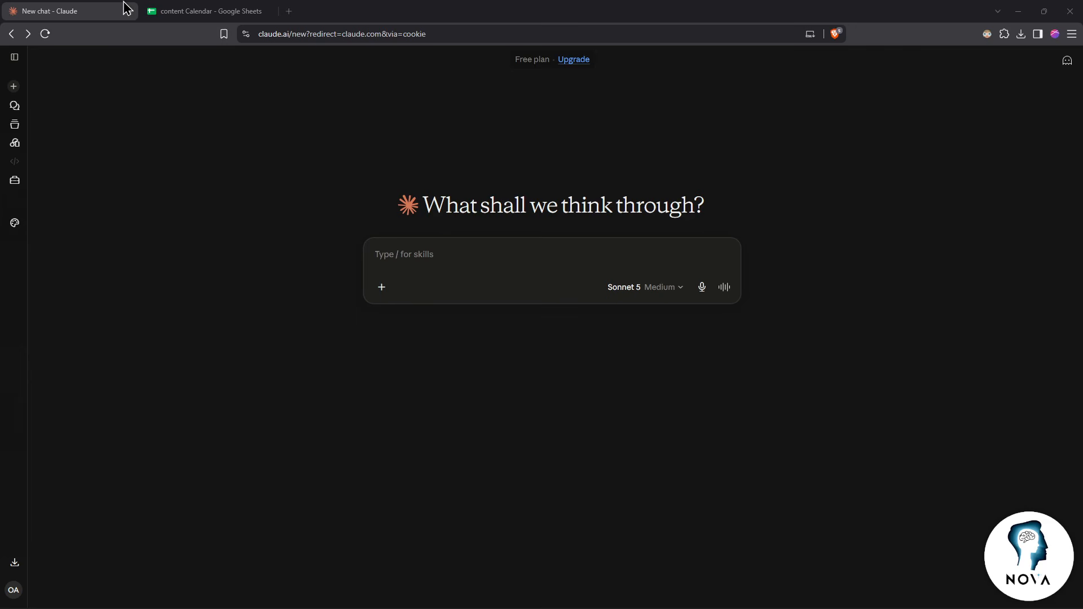
Switch to the content Calendar spreadsheet in Google Sheets and open the marketplace for getting add-ons
left_click(166, 11)
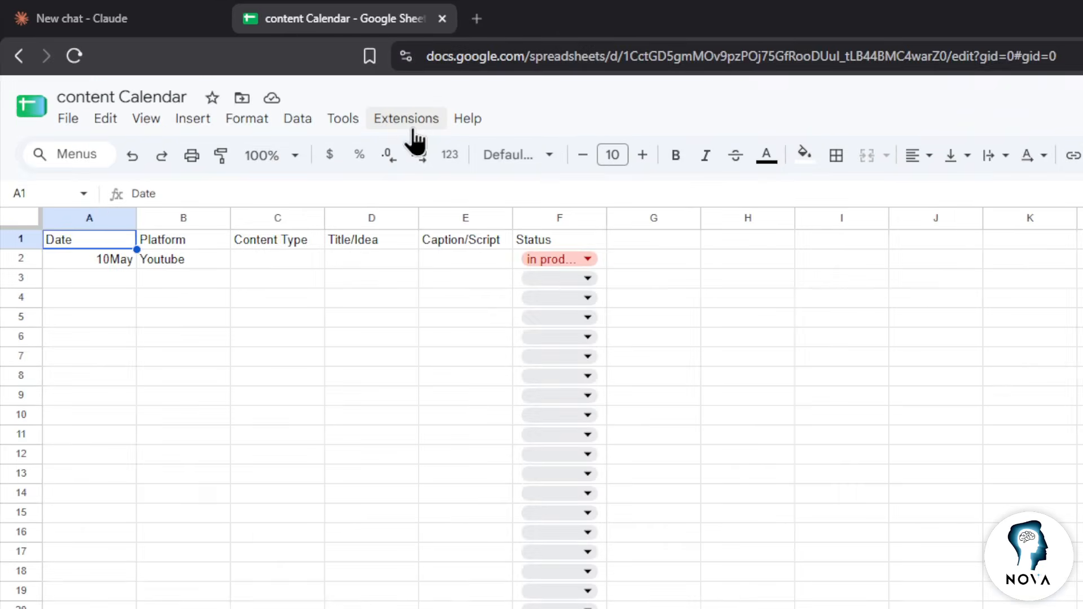
left_click(413, 130)
mouse_move(414, 158)
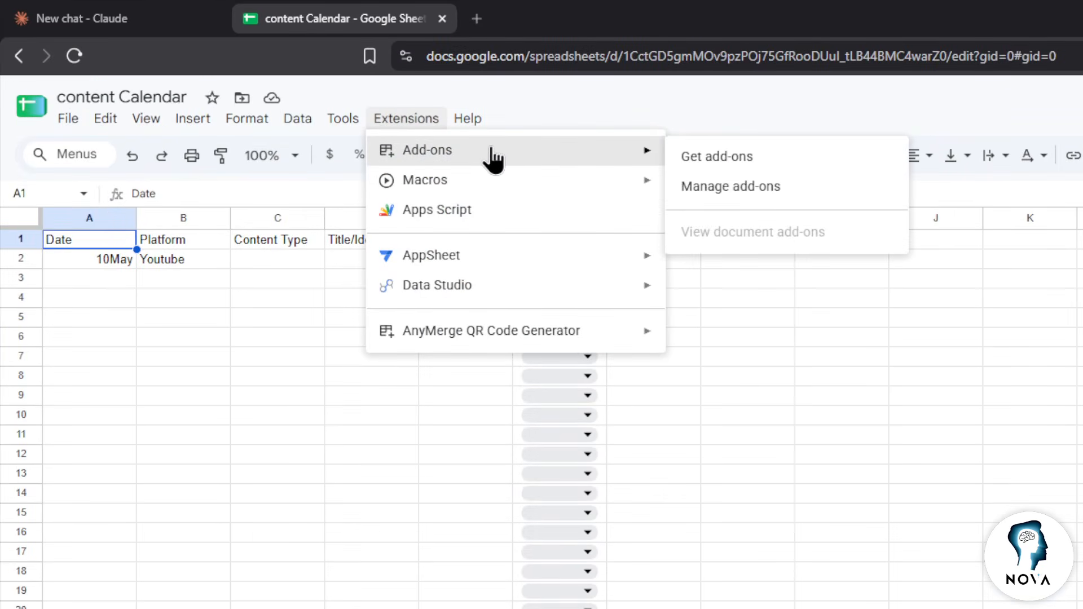
left_click(704, 157)
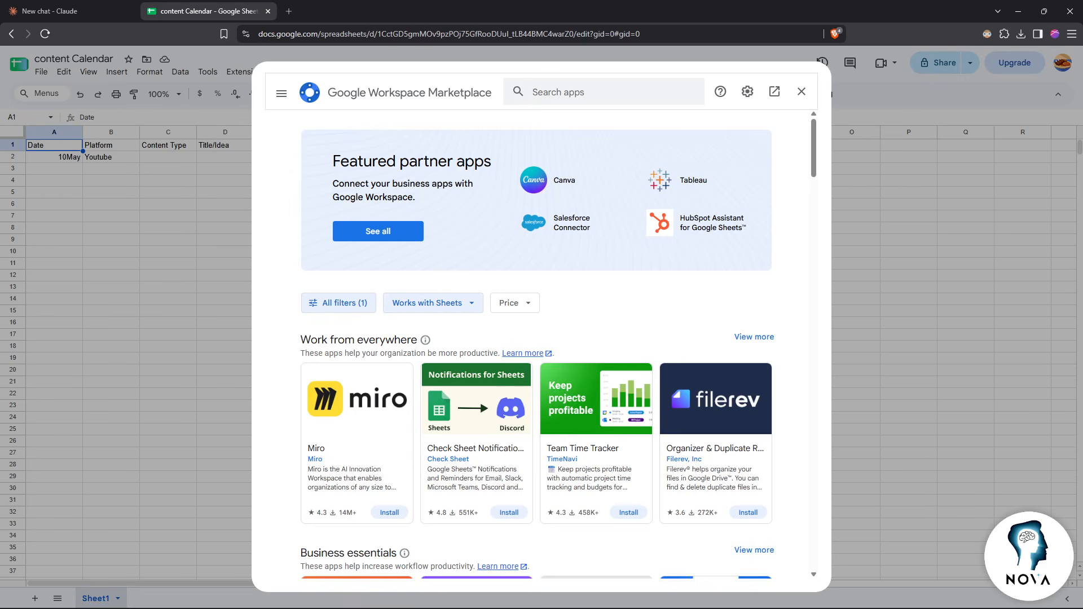
Search the marketplace for "claude for sheets" and switch to the suggested search "AI for Sheets - GPT - Claude - Gemini - Perplexity"
left_click(557, 95)
type("claude ")
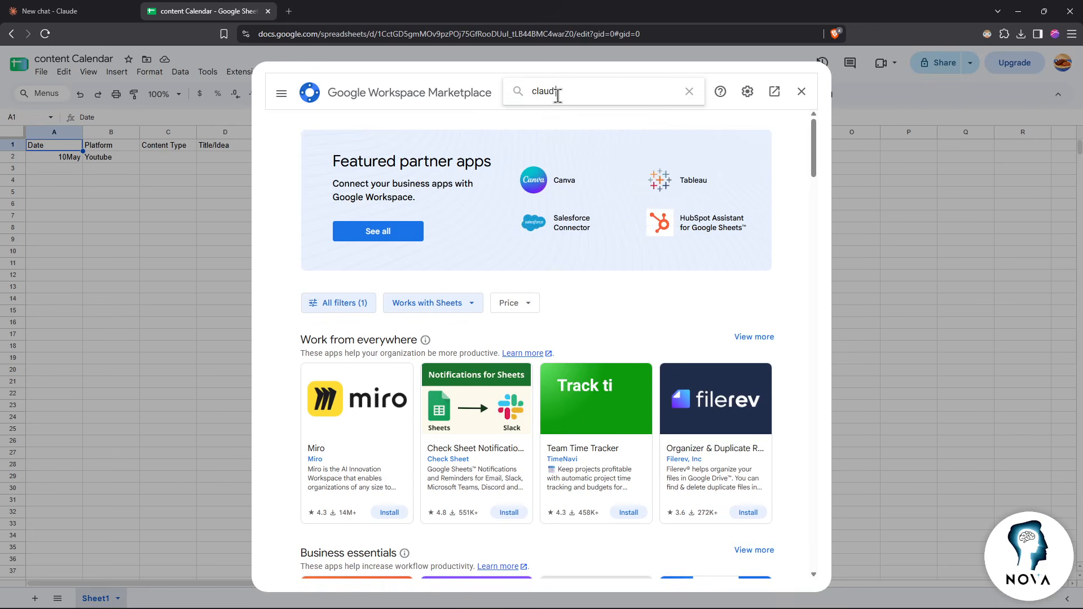
type("for she")
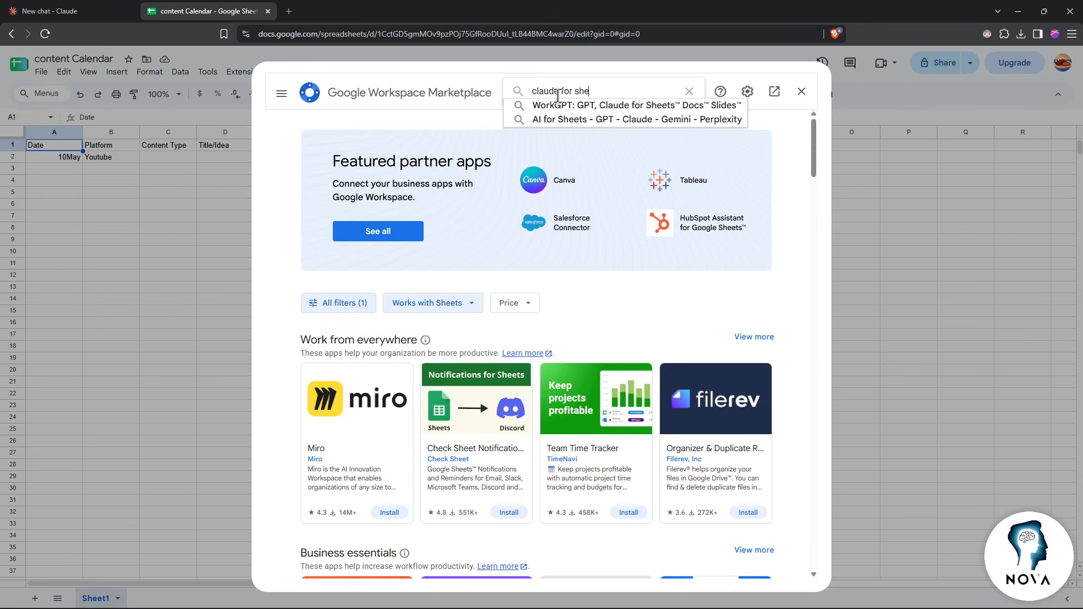
type("ets")
key("Return")
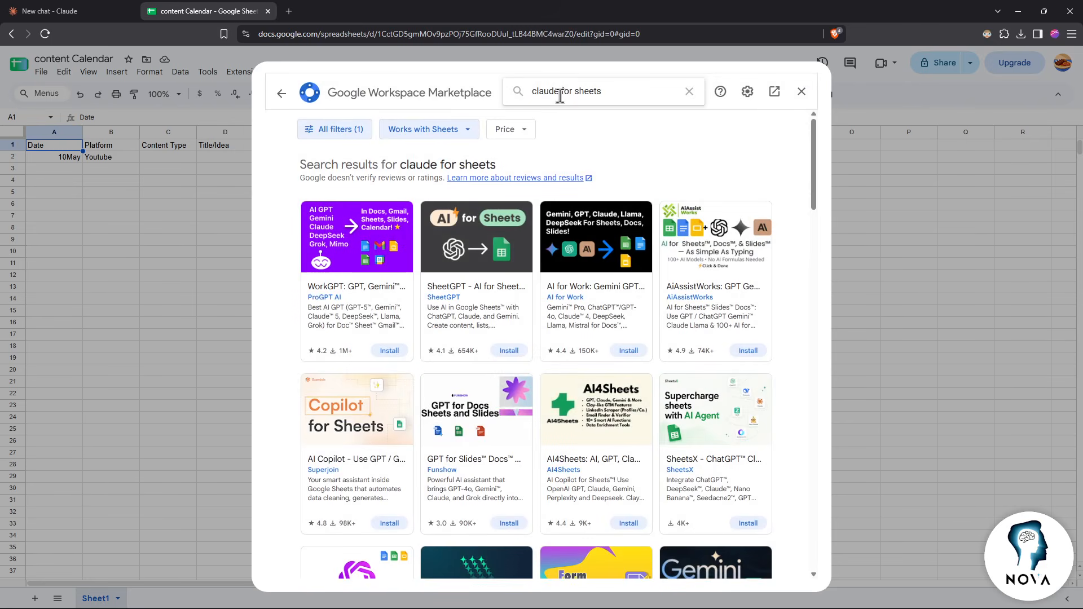
left_click(586, 140)
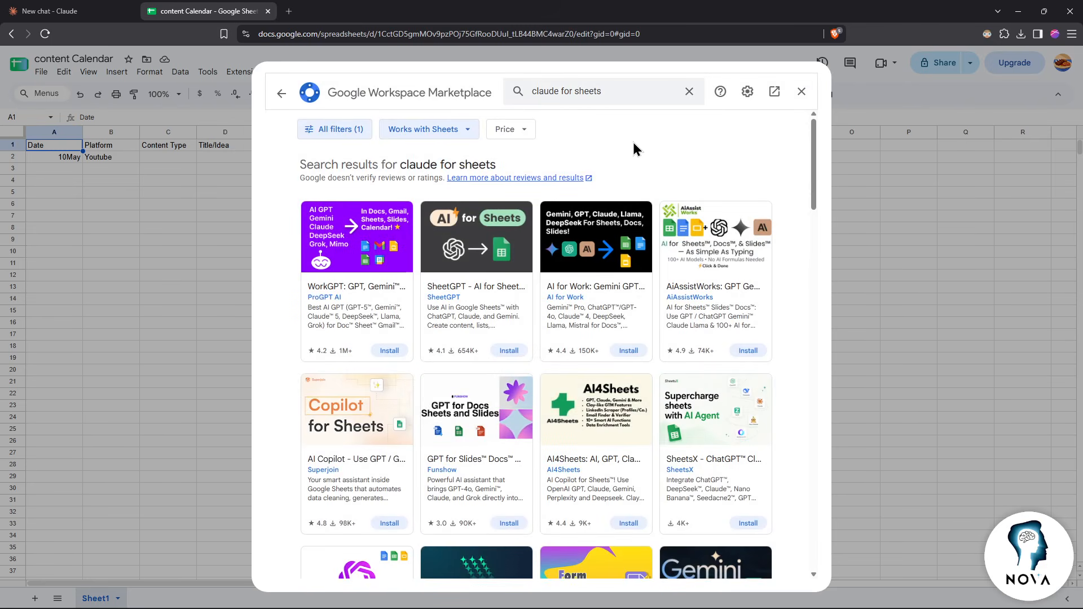
left_click(627, 97)
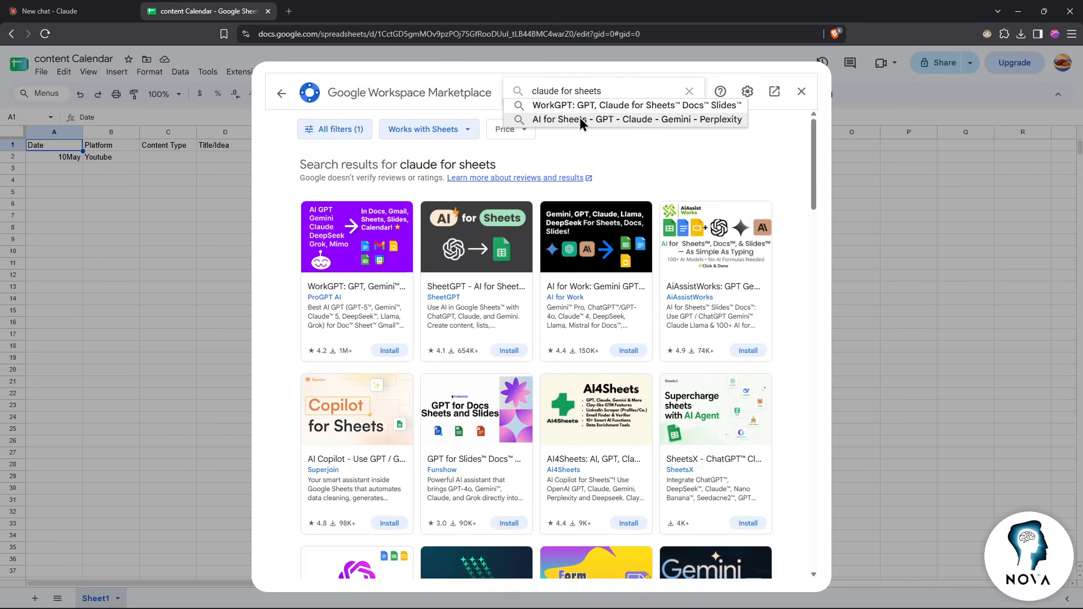
left_click(580, 118)
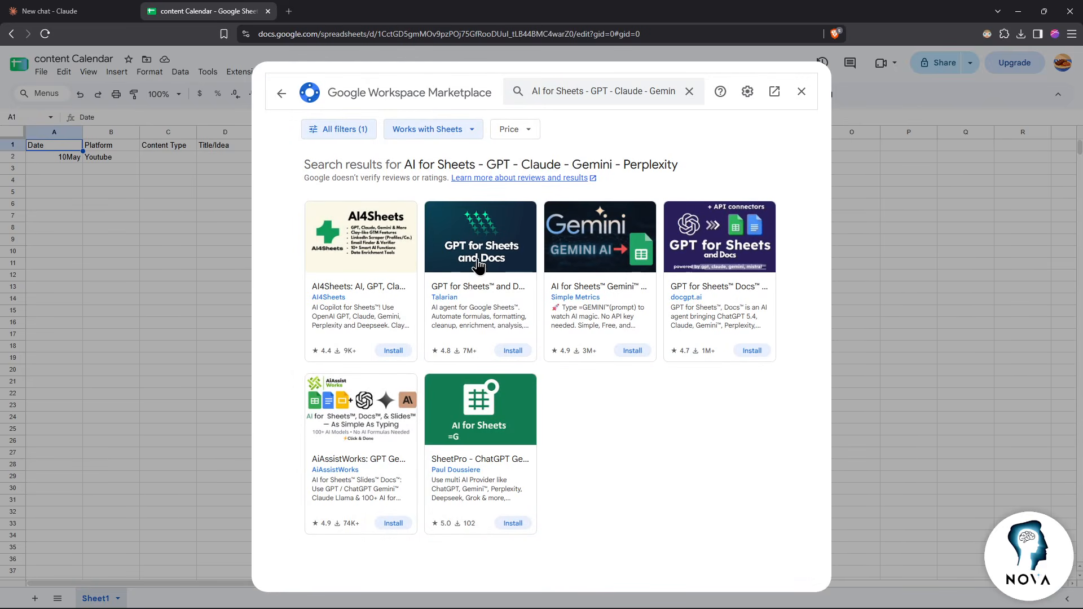
Open the GPT for Sheets and Docs listing by Talarian and read through its overview
left_click(508, 268)
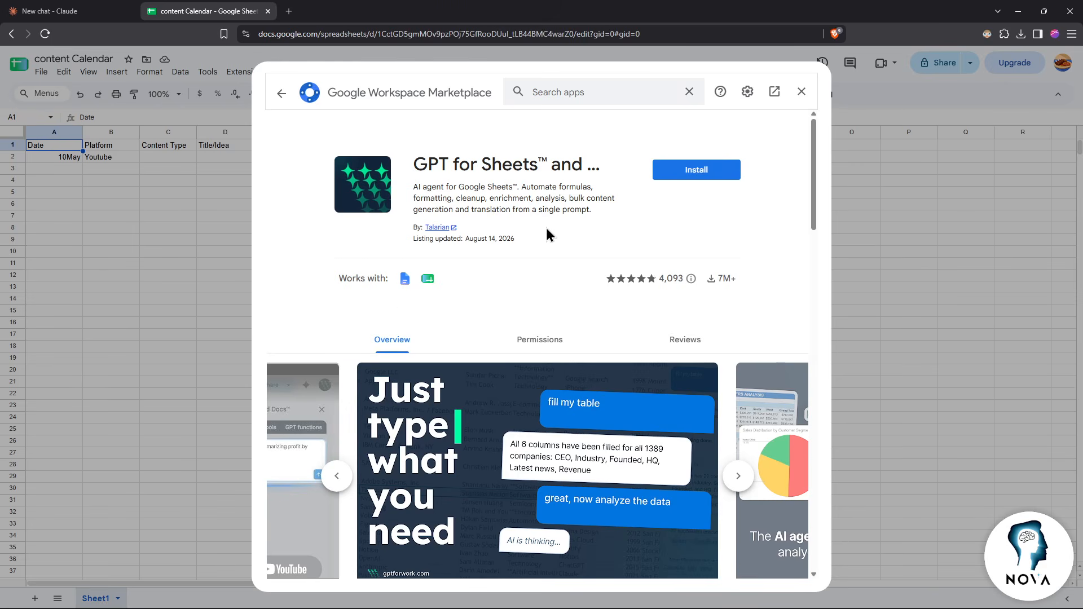
scroll(567, 232, "down", 12)
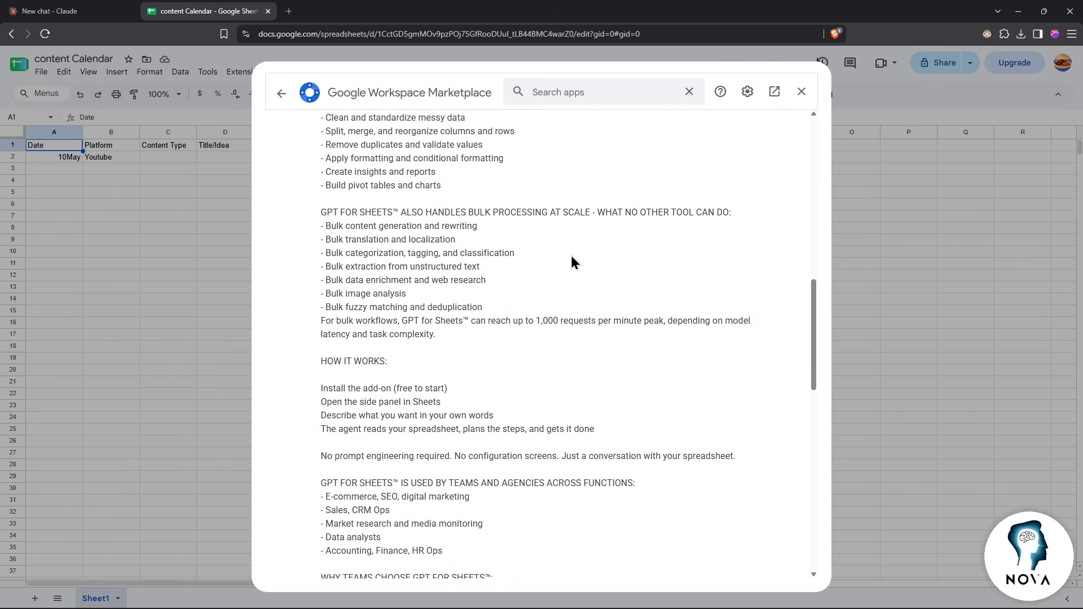
scroll(572, 261, "down", 1)
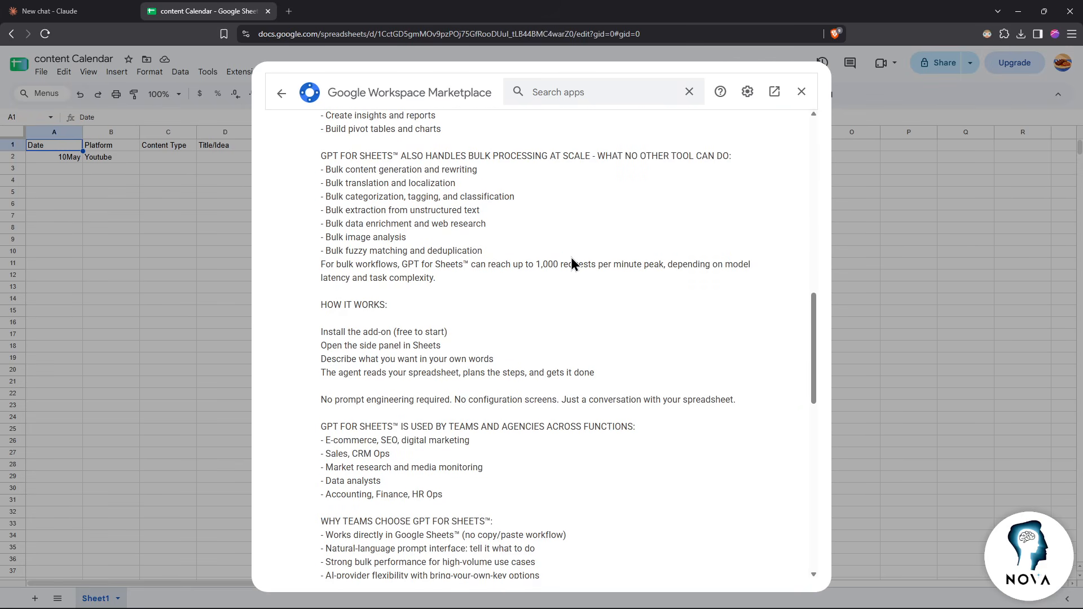
scroll(571, 263, "down", 7)
scroll(558, 279, "down", 1)
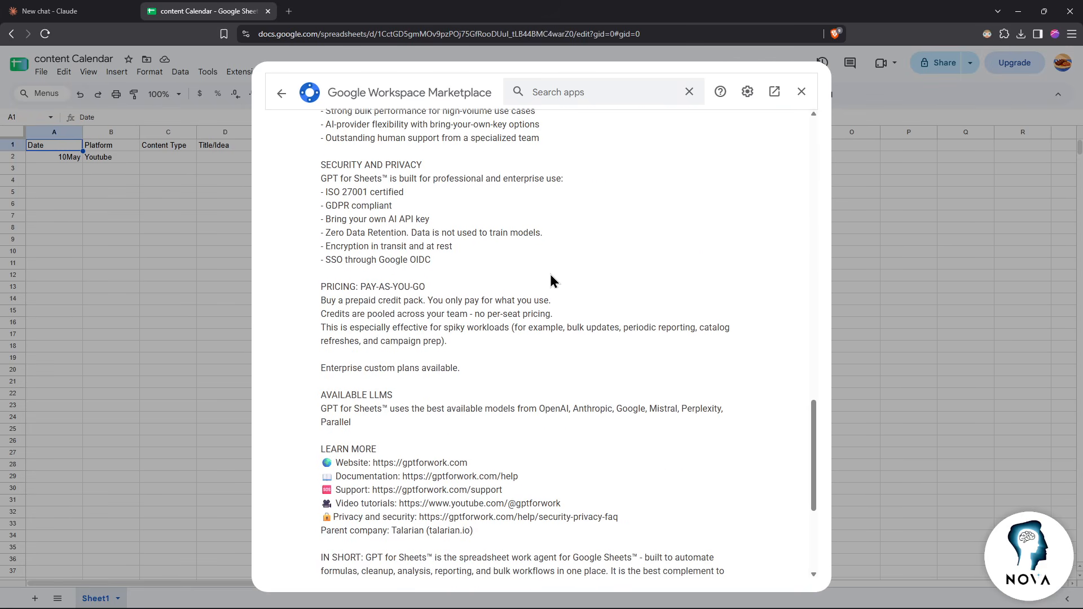
scroll(534, 285, "down", 2)
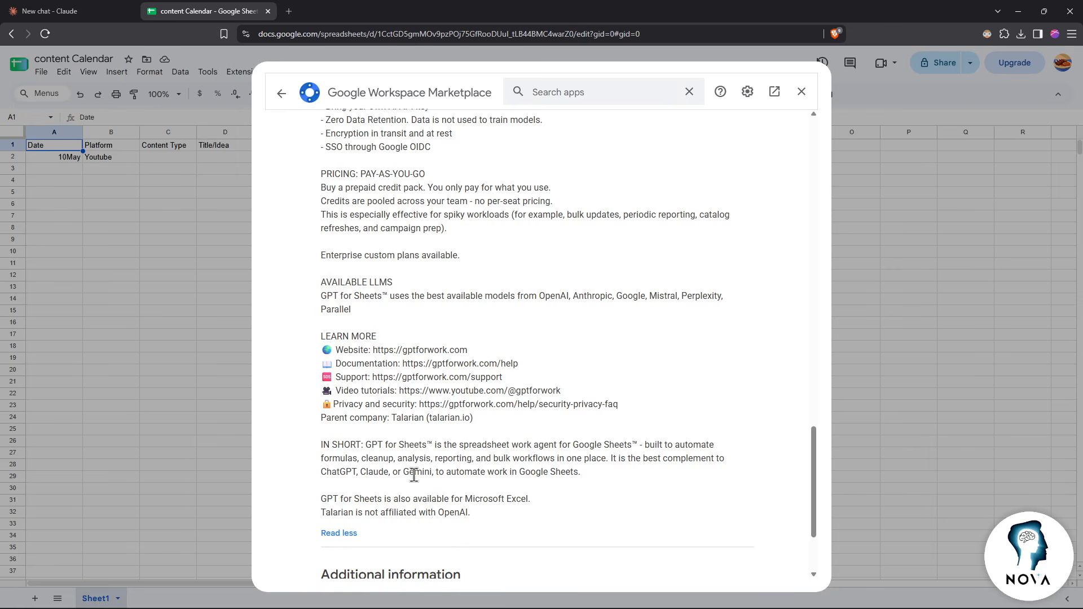
scroll(516, 490, "up", 15)
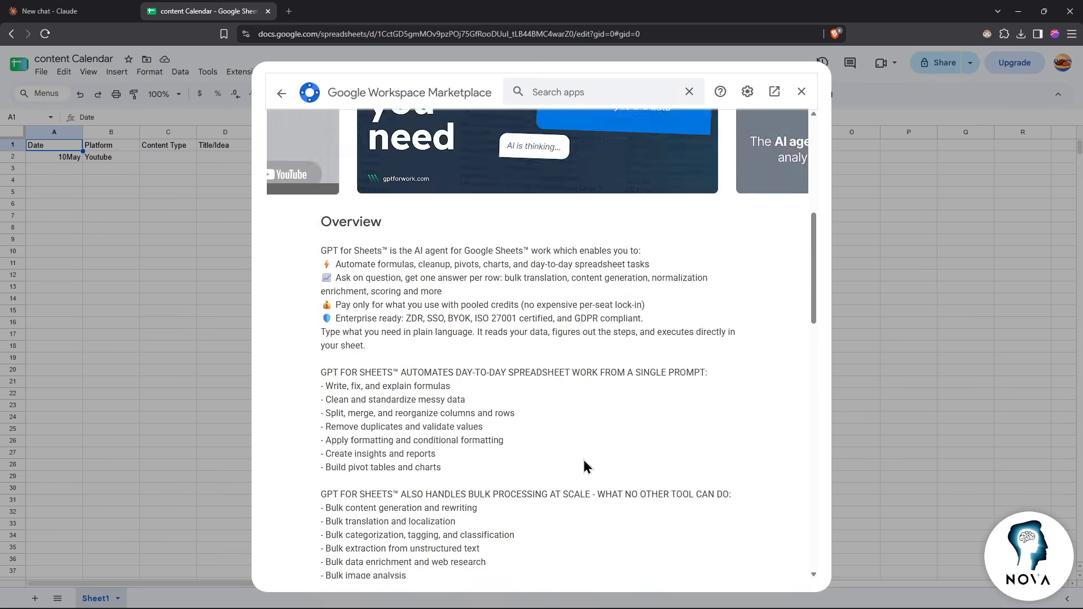
Start installing the GPT for Sheets and Docs add-on and approve signing in with the Google account
left_click(696, 170)
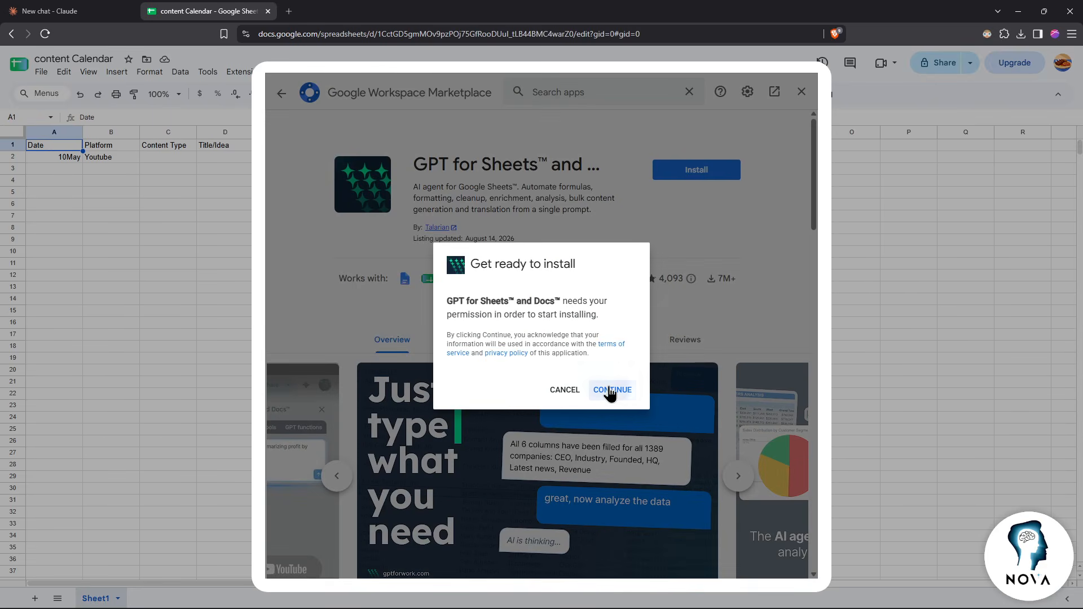
left_click(611, 389)
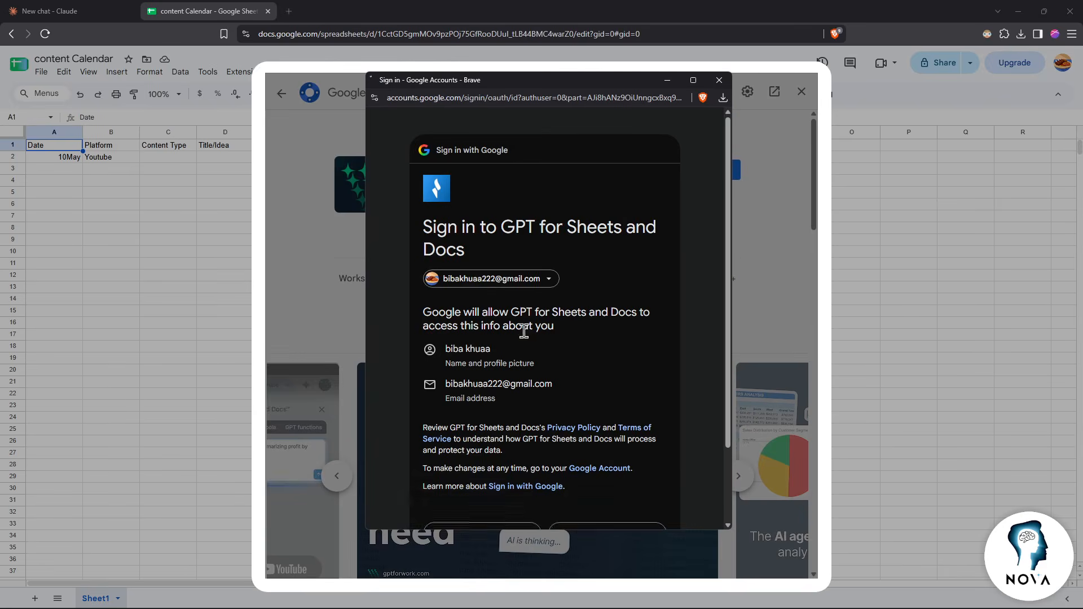
scroll(574, 398, "down", 3)
left_click(610, 445)
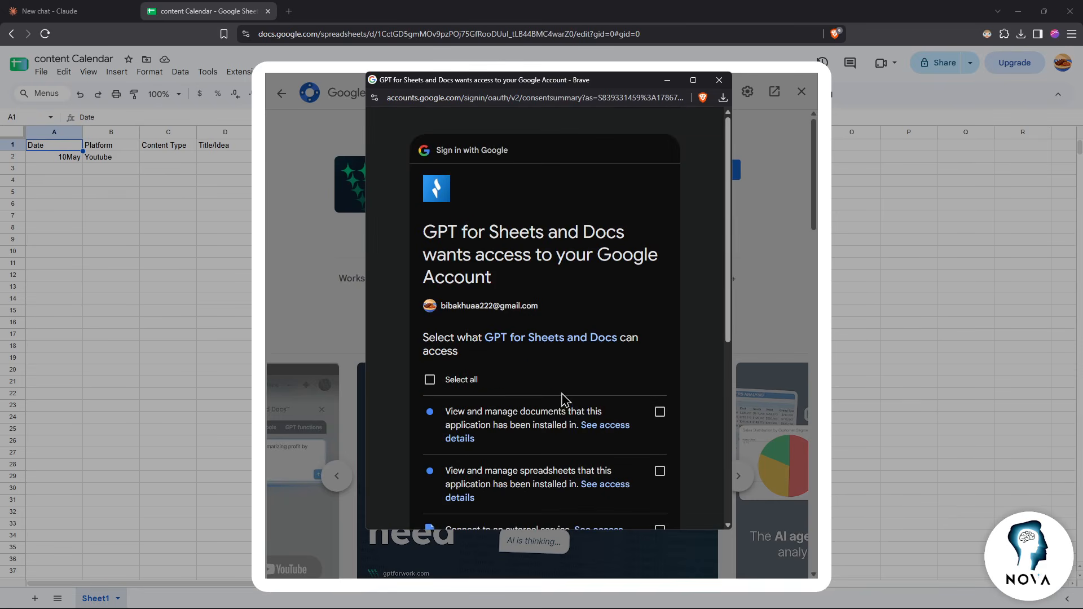
Grant GPT for Sheets and Docs all requested access to the Google account and finish the installation
scroll(563, 395, "down", 6)
scroll(479, 209, "up", 3)
left_click(429, 216)
scroll(475, 269, "down", 3)
left_click(600, 441)
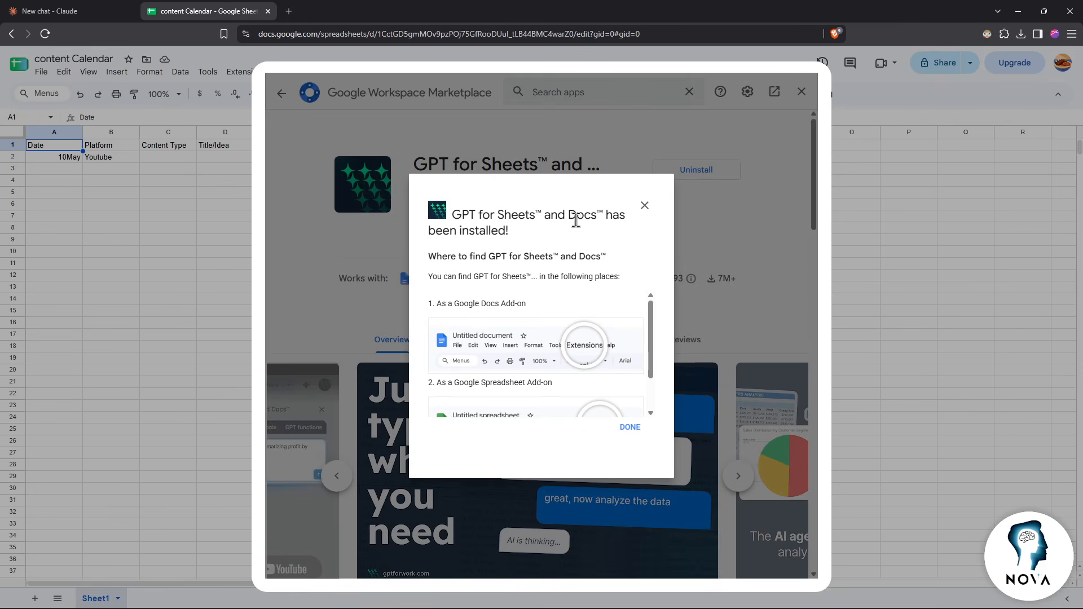
left_click(631, 430)
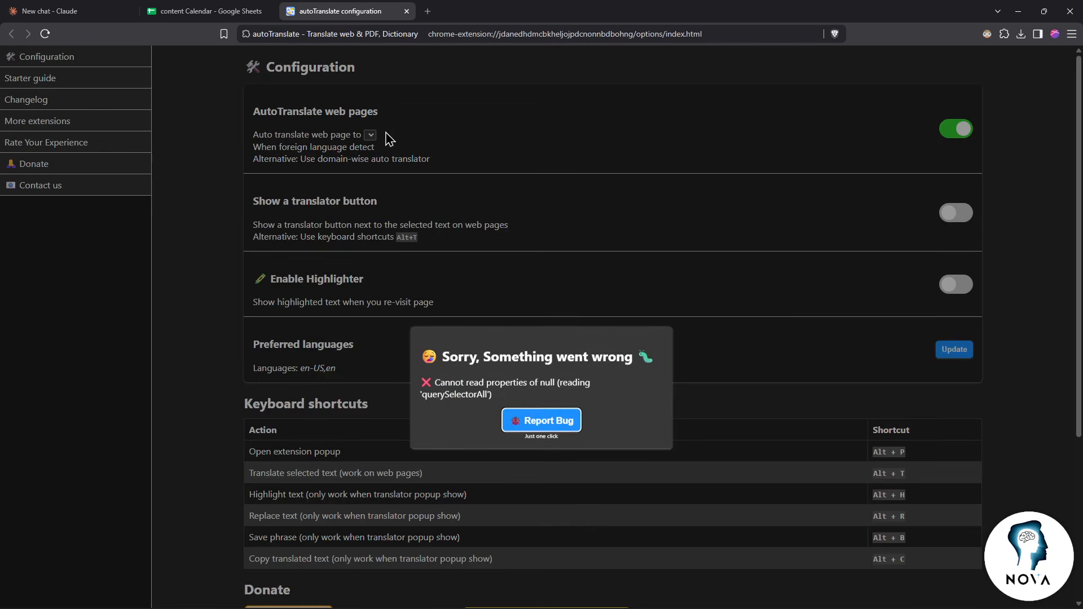
Close the stray autoTranslate configuration page, the marketplace window and the add-on's welcome sidebar
key("ctrl+w")
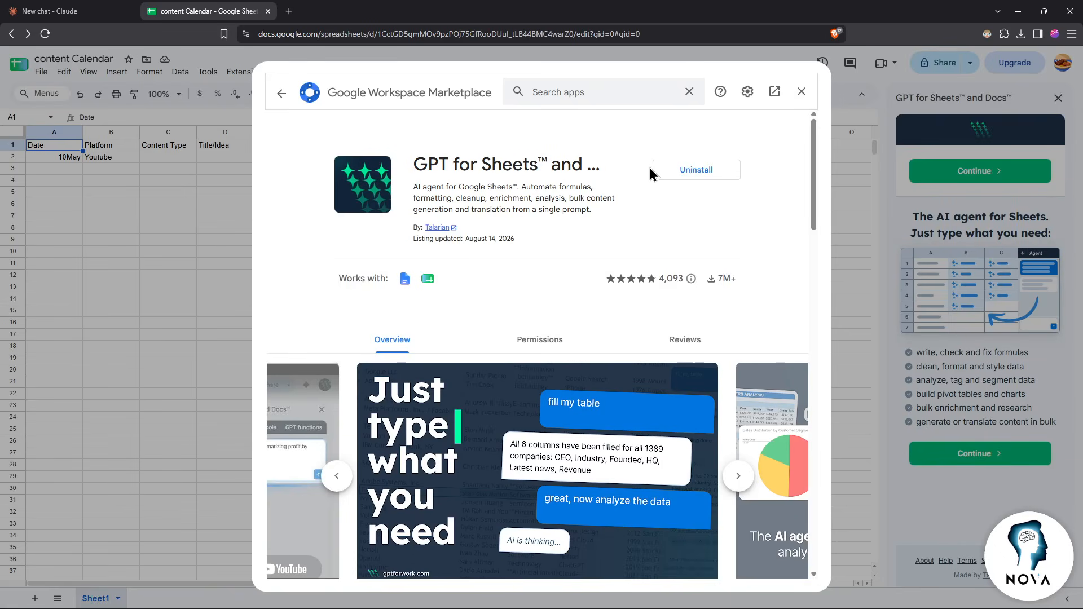
left_click(800, 93)
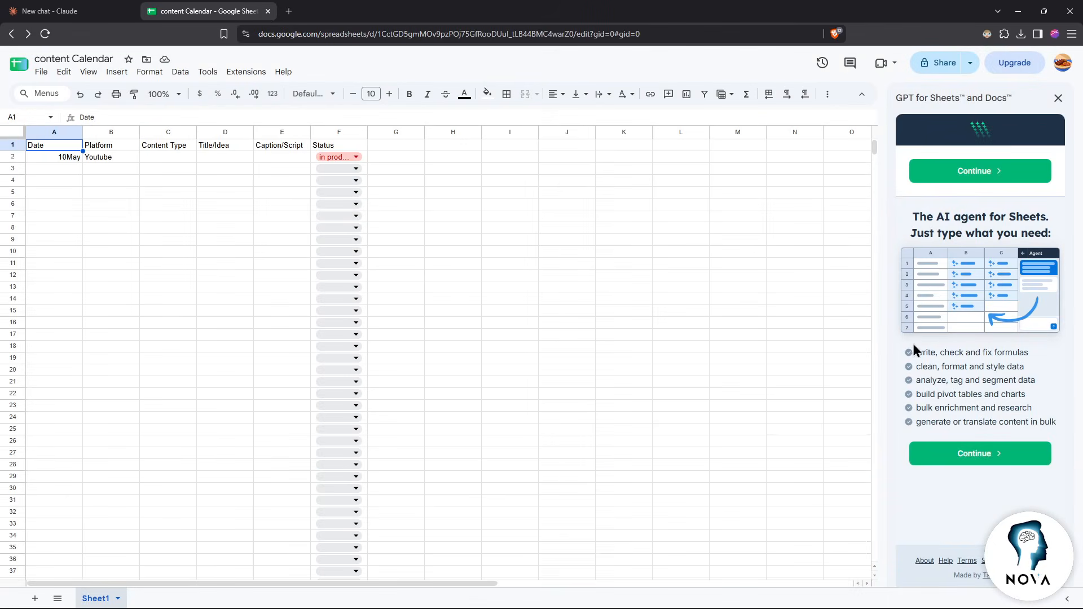
left_click(1058, 98)
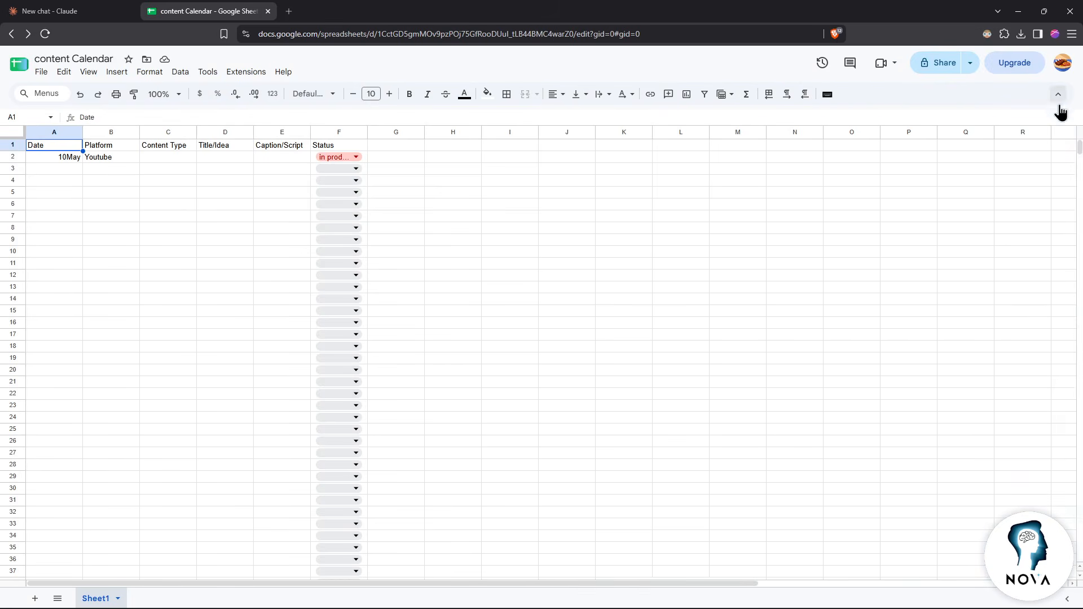
Show the document add-ons and open GPT for Sheets and Docs in the spreadsheet
left_click(250, 74)
mouse_move(259, 91)
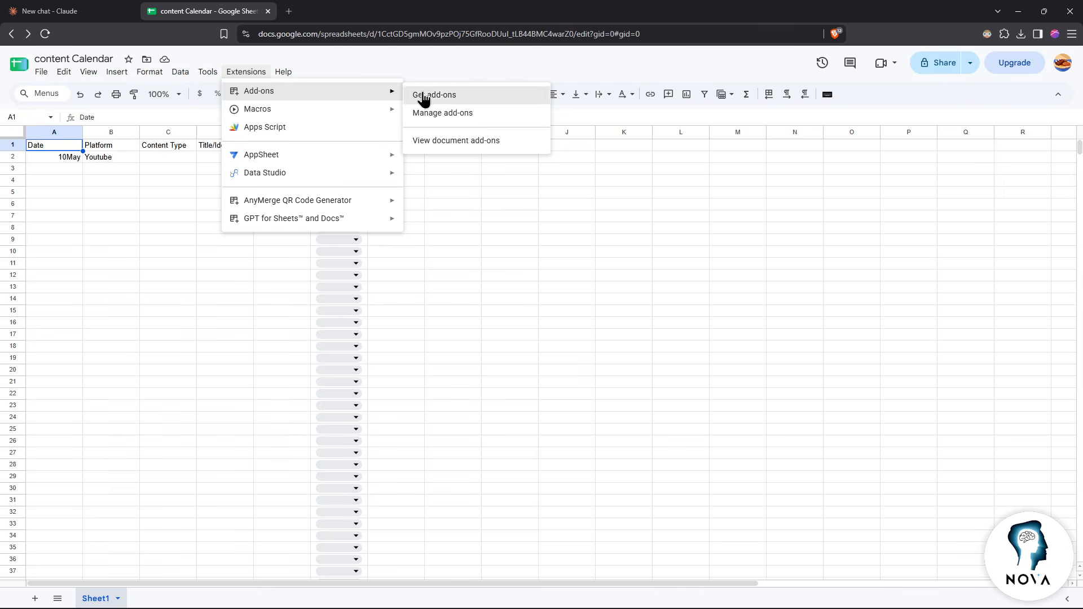
left_click(446, 144)
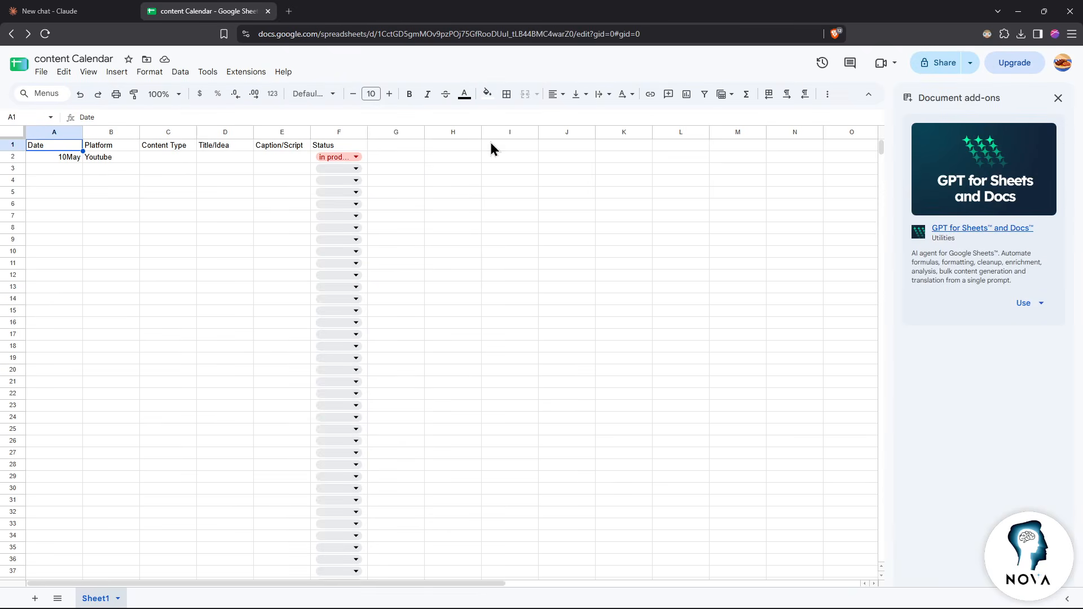
left_click(1024, 304)
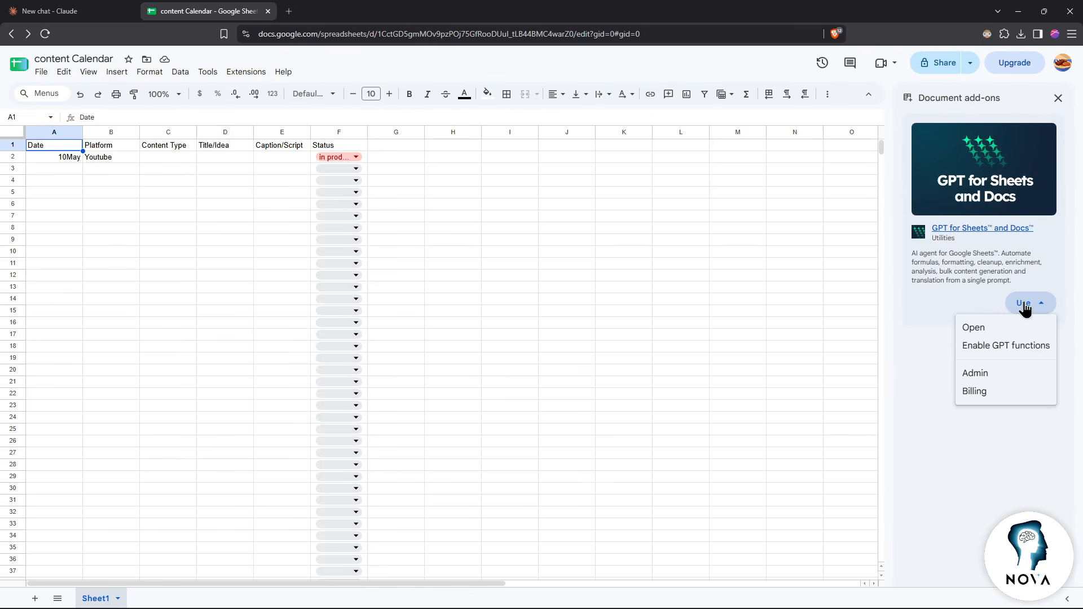
left_click(1000, 330)
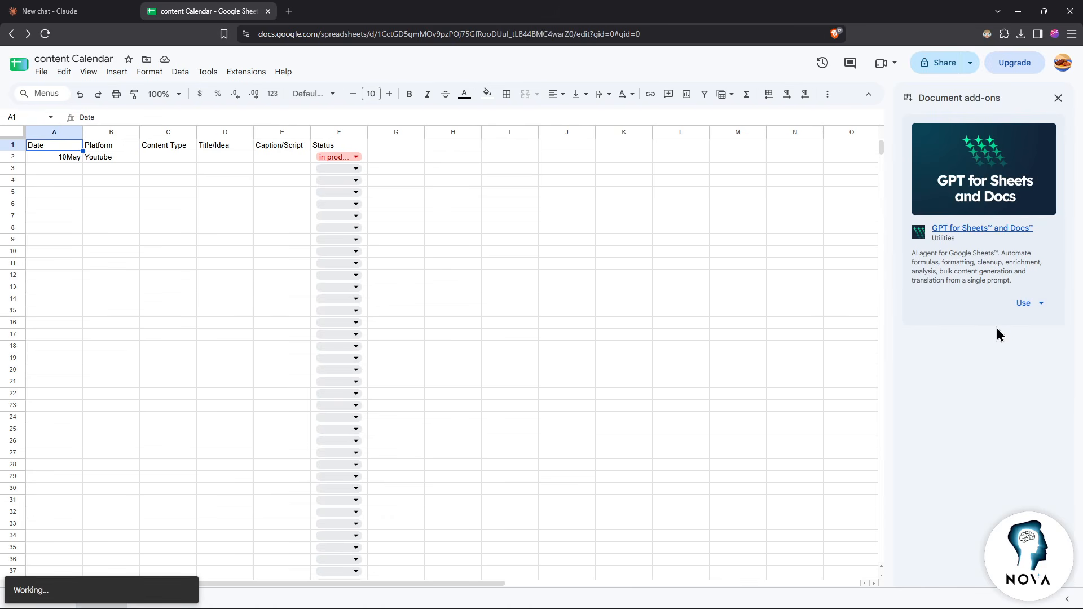
left_click(1029, 306)
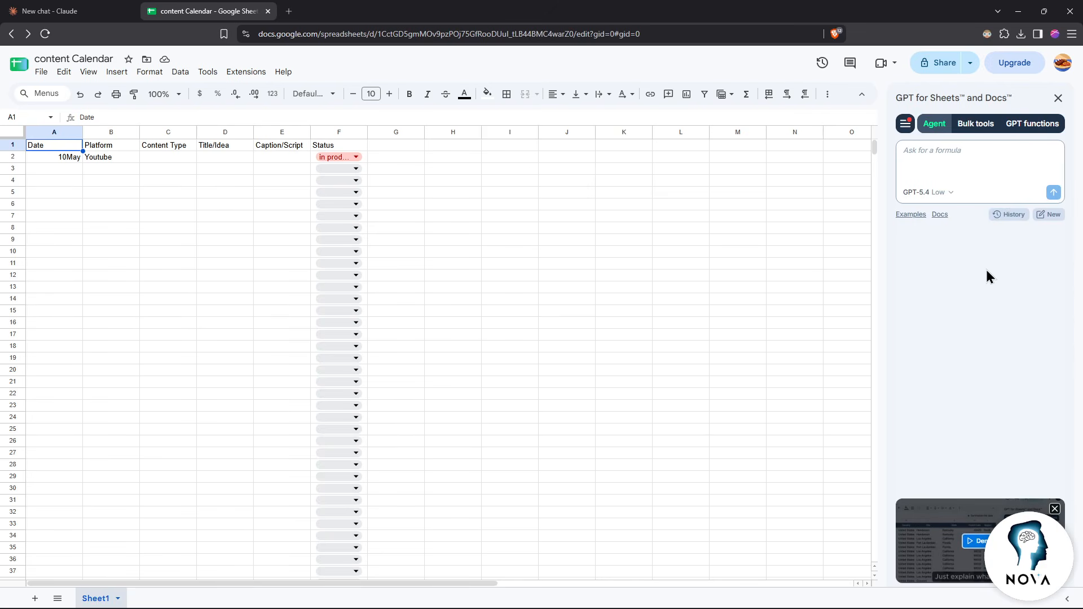
Open the add-on's agent model management and bring up the custom API key configuration for Anthropic
left_click(936, 193)
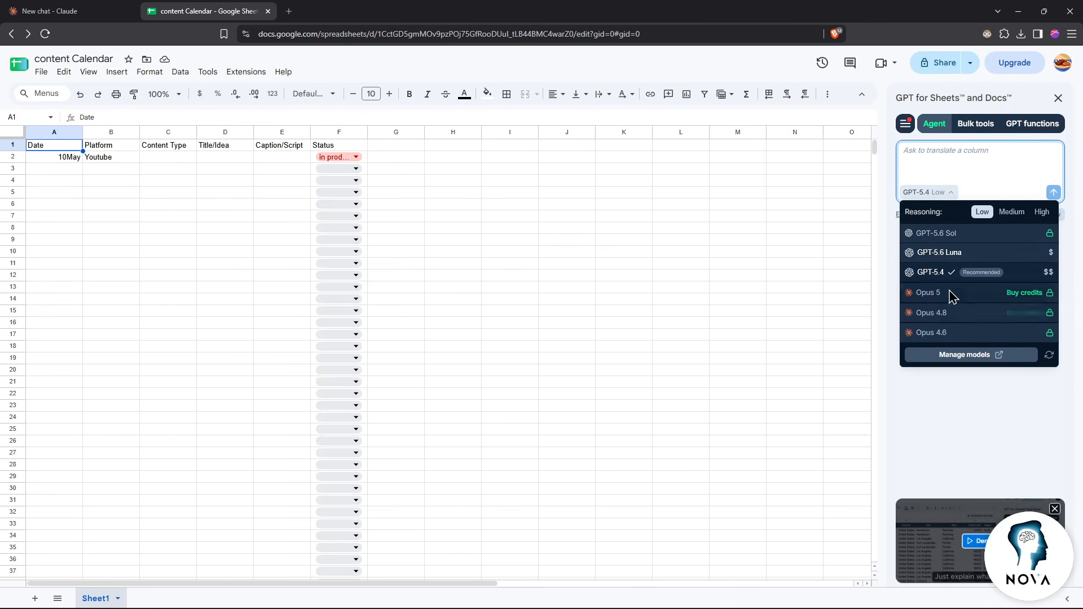
left_click(966, 356)
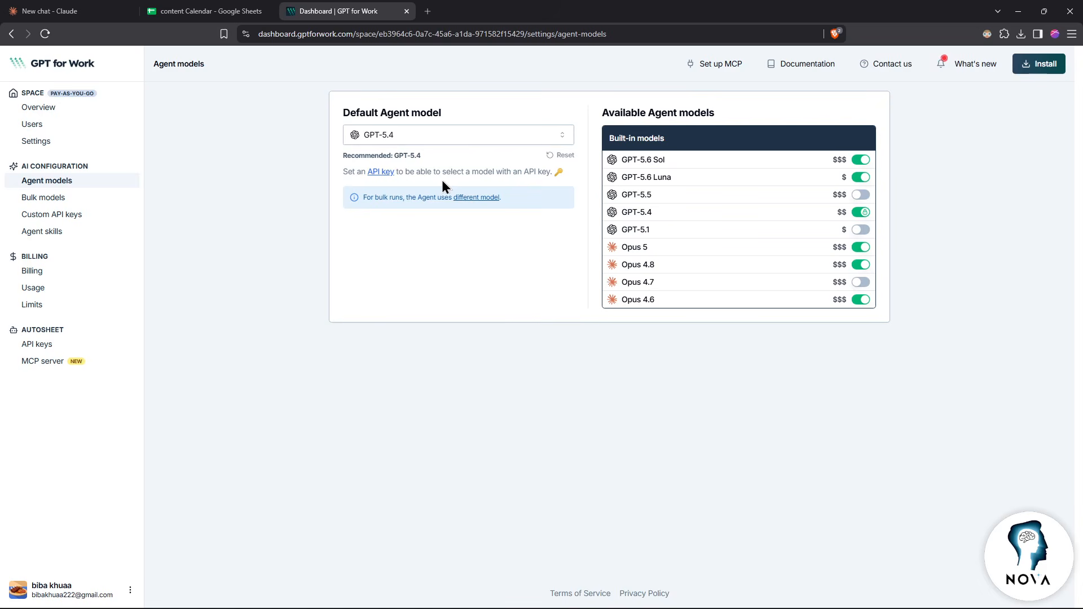
left_click(382, 172)
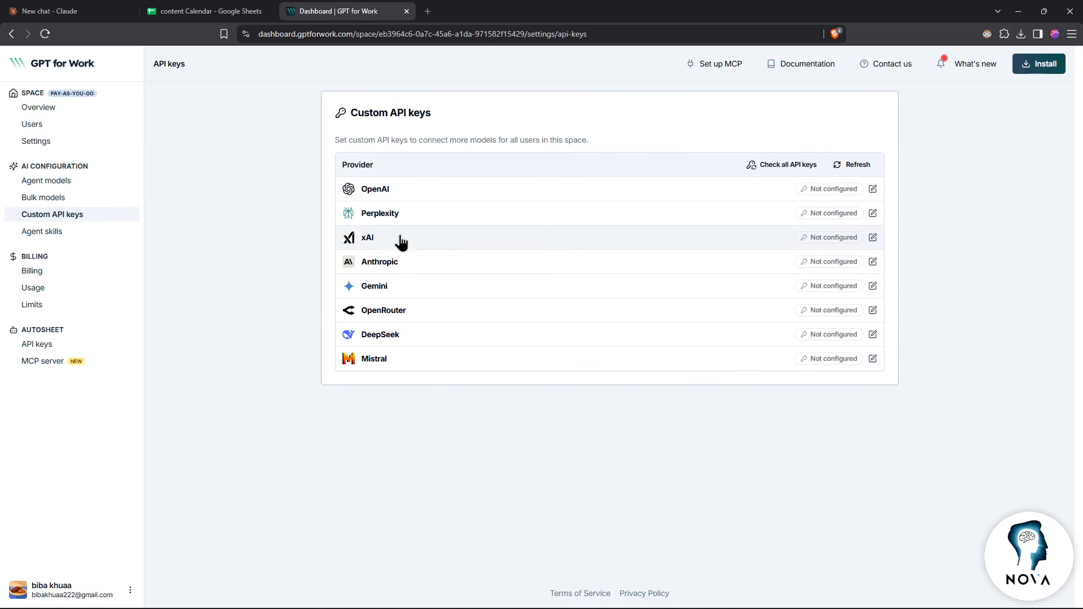
left_click(536, 263)
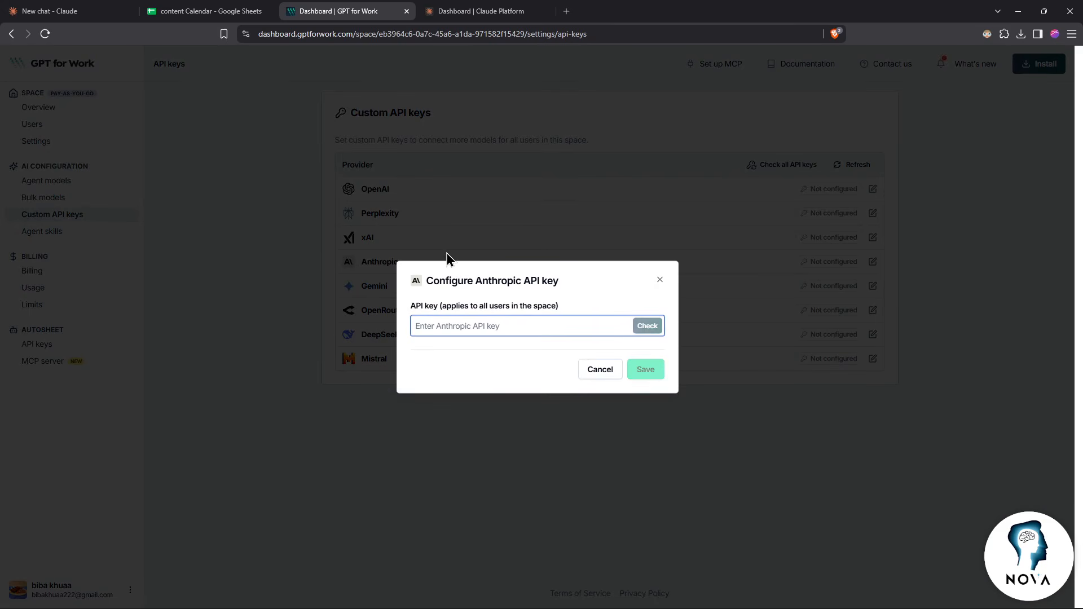
Switch to the Claude Console dashboard at platform.claude.com/dashboard
left_click(453, 10)
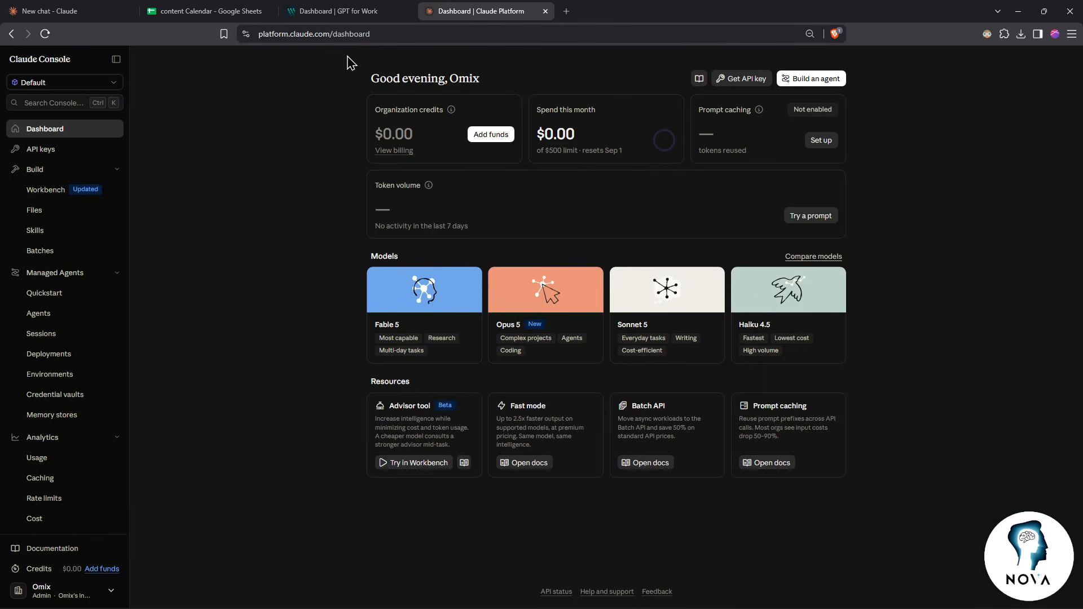
left_click_drag(368, 39, 213, 53)
left_click(275, 129)
Examine the credit purchase options for the Claude Console, including $5, $20 and a custom amount, and close them without buying
left_click(751, 83)
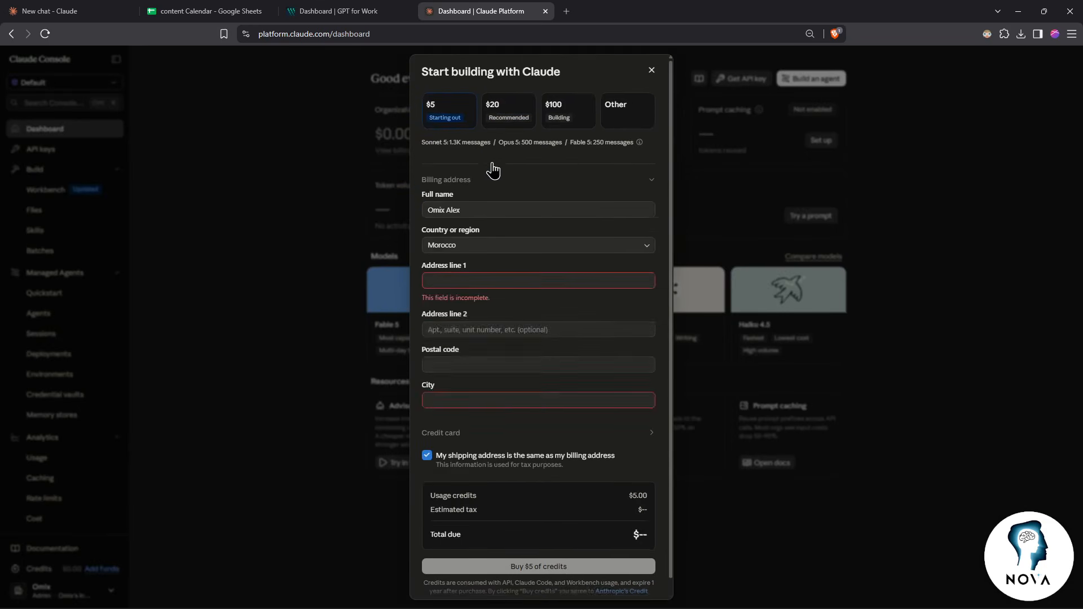
left_click(491, 172)
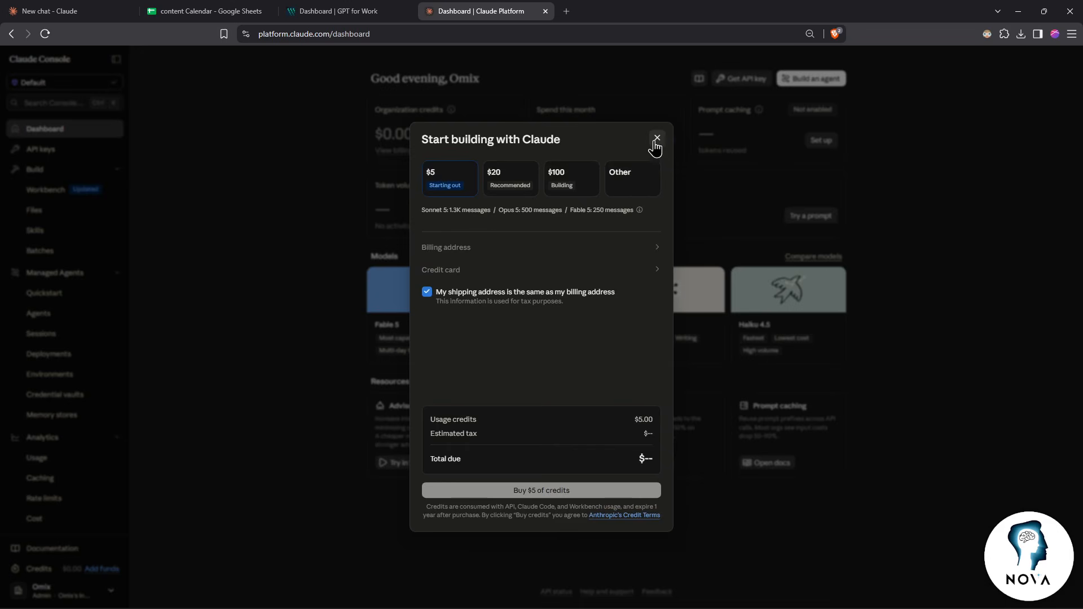
key("Tab")
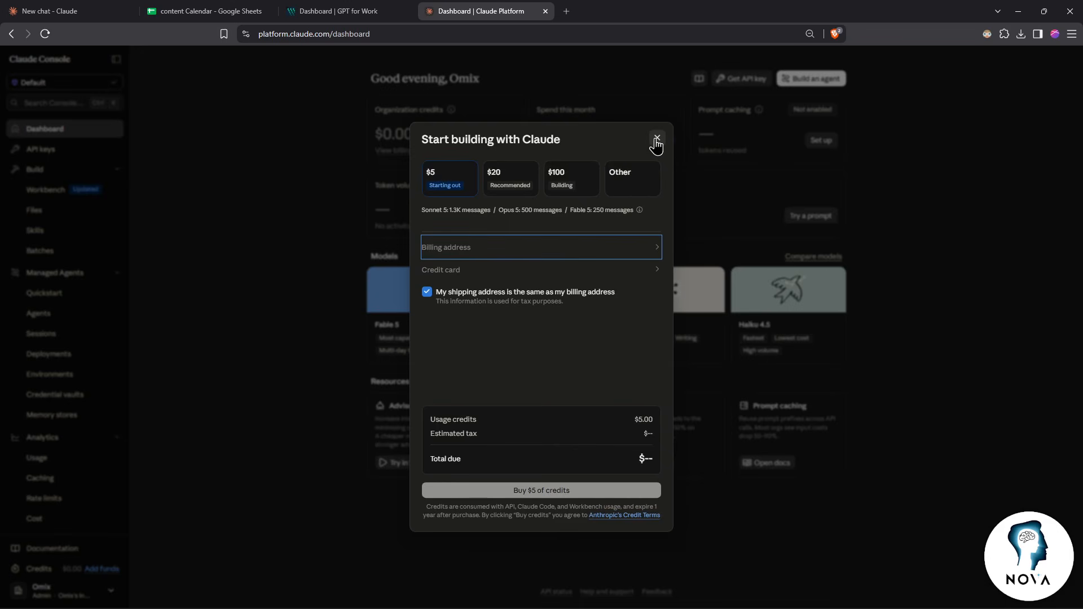
left_click(503, 189)
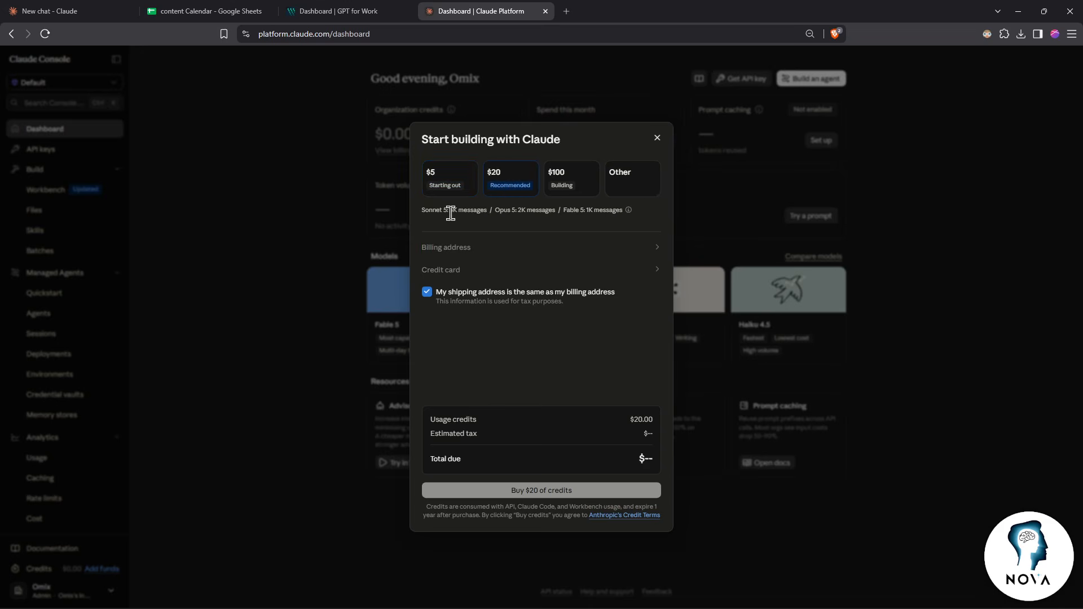
left_click_drag(446, 210, 472, 211)
left_click(515, 221)
left_click(625, 186)
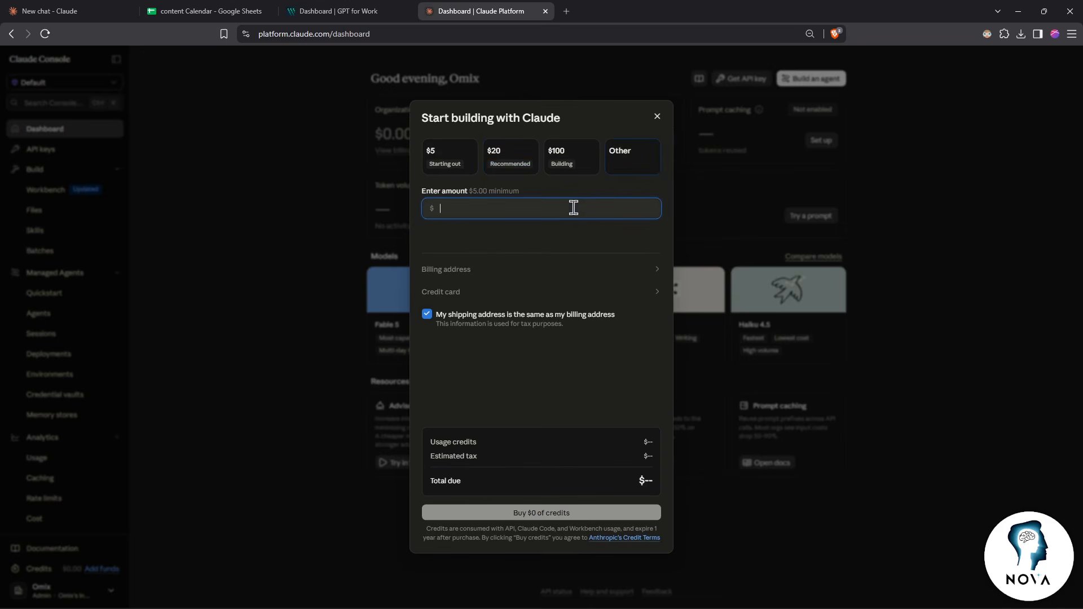
left_click(656, 116)
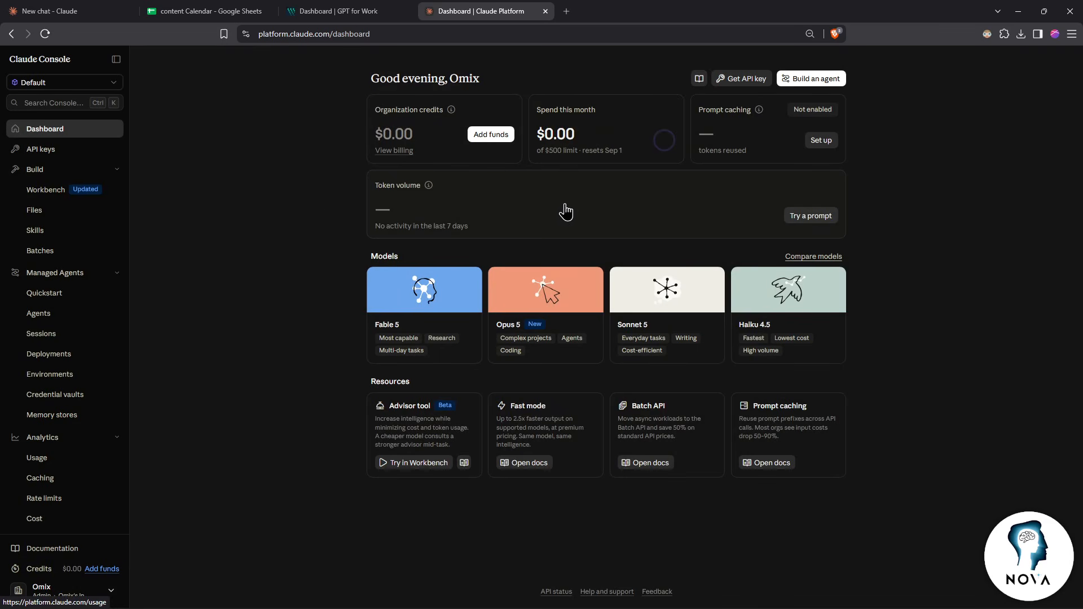
left_click(90, 149)
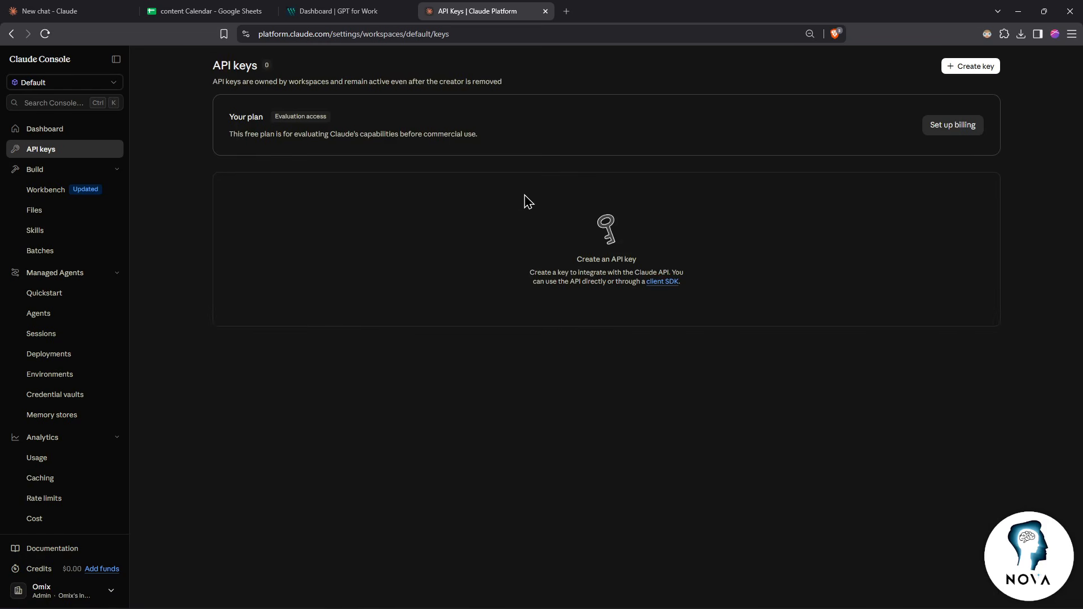
left_click(975, 67)
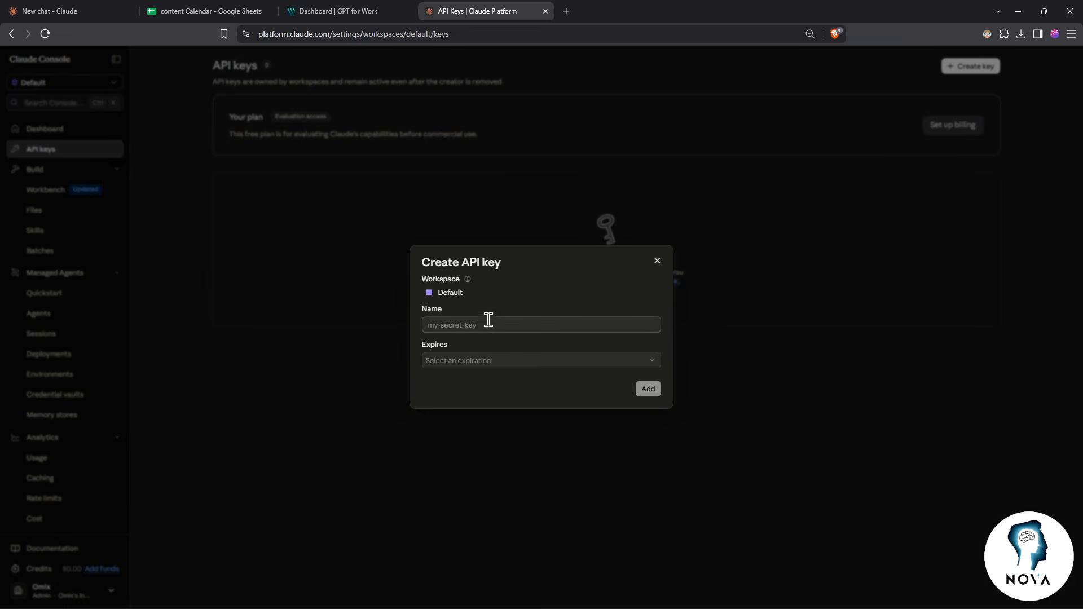
left_click(657, 261)
left_click(71, 134)
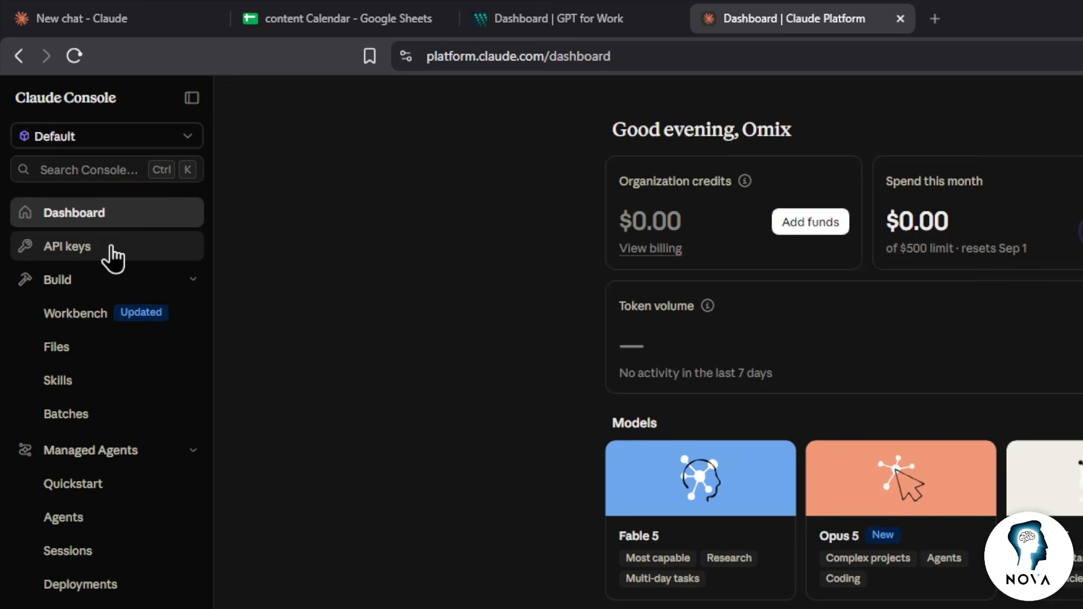
Start creating an API key in the Default workspace and name it Sheets
left_click(65, 152)
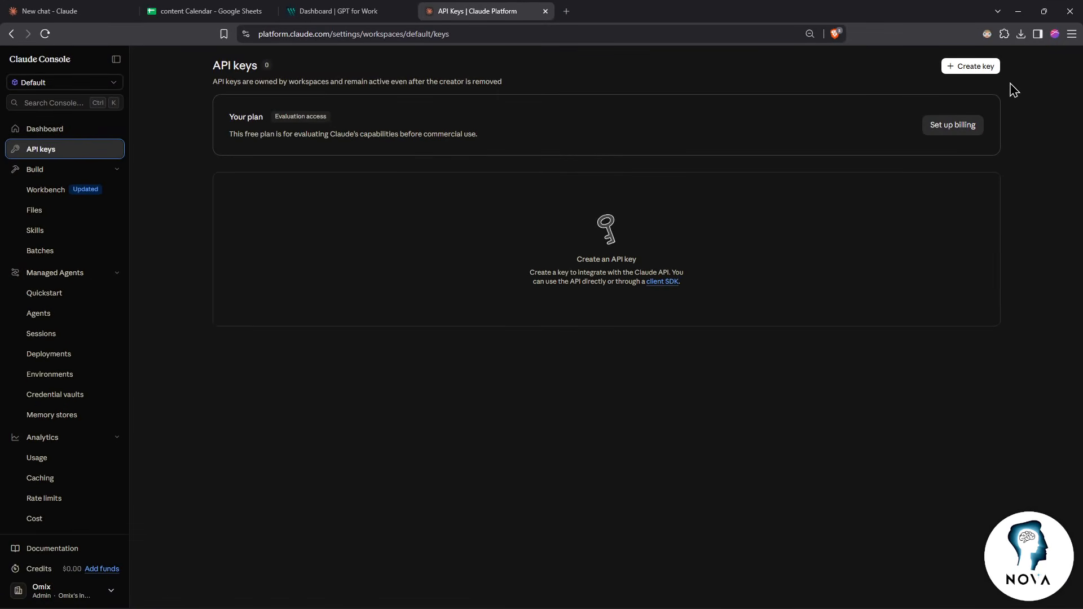
left_click(984, 72)
left_click(493, 325)
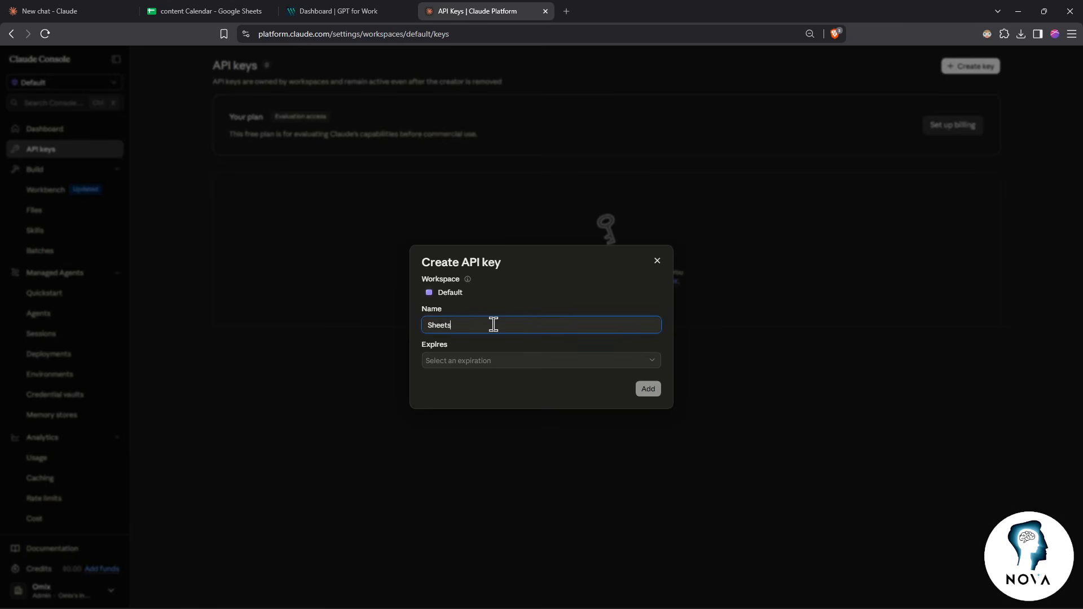
Create the Sheets key with a custom expiration of 100 days and copy the generated API key
left_click(536, 365)
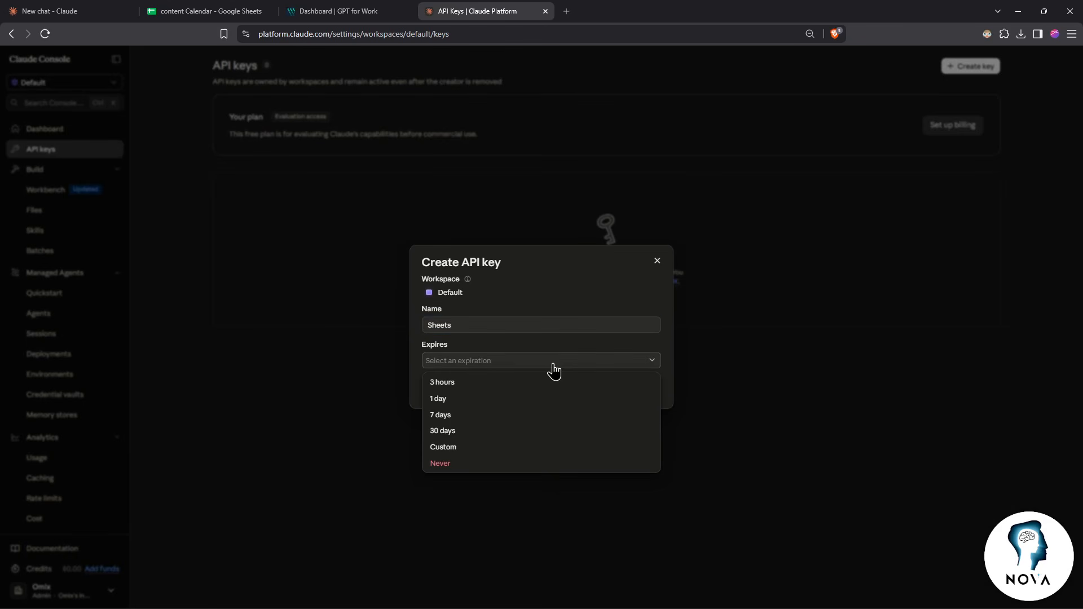
left_click(553, 366)
left_click(515, 364)
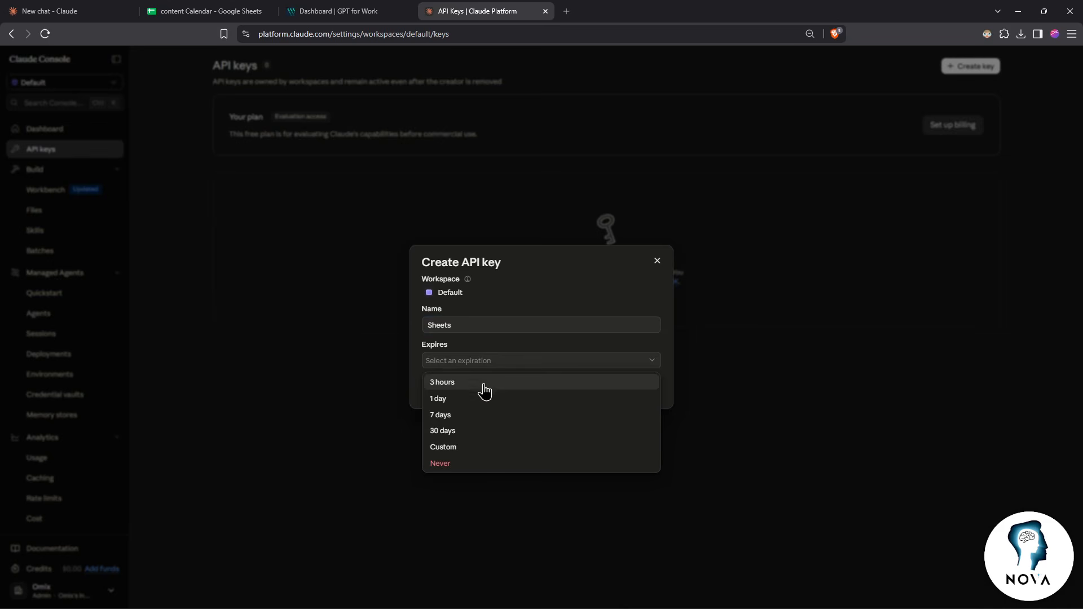
left_click(481, 449)
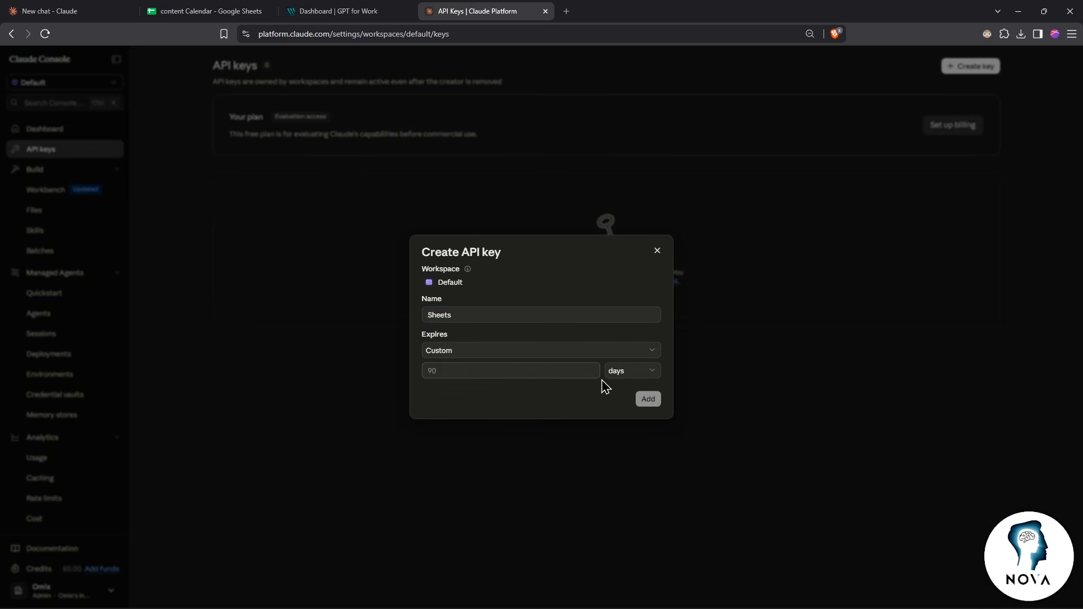
left_click(623, 375)
left_click(533, 373)
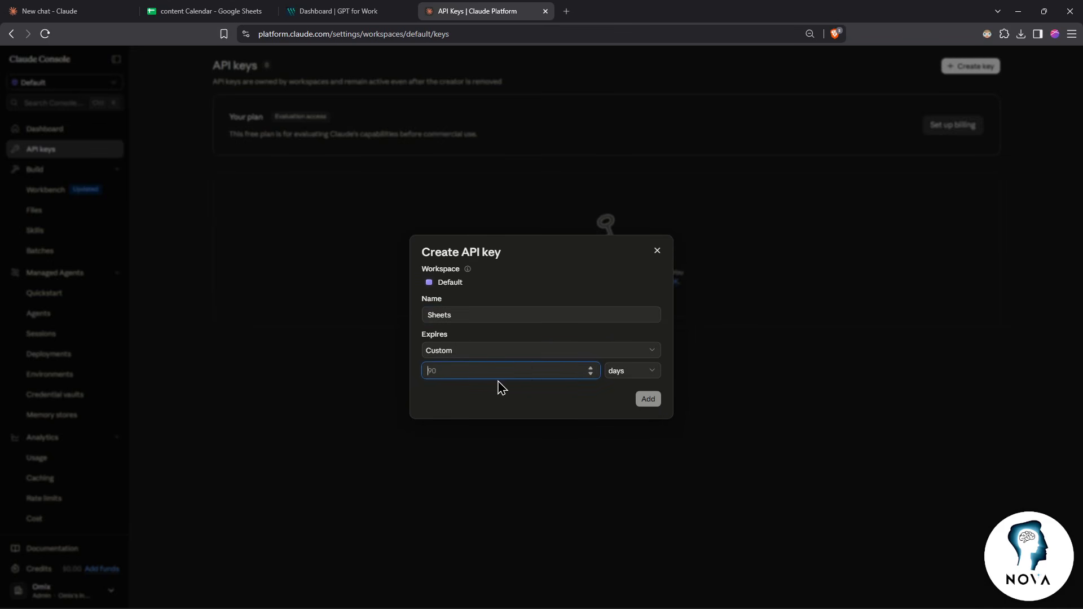
type("100")
left_click(647, 404)
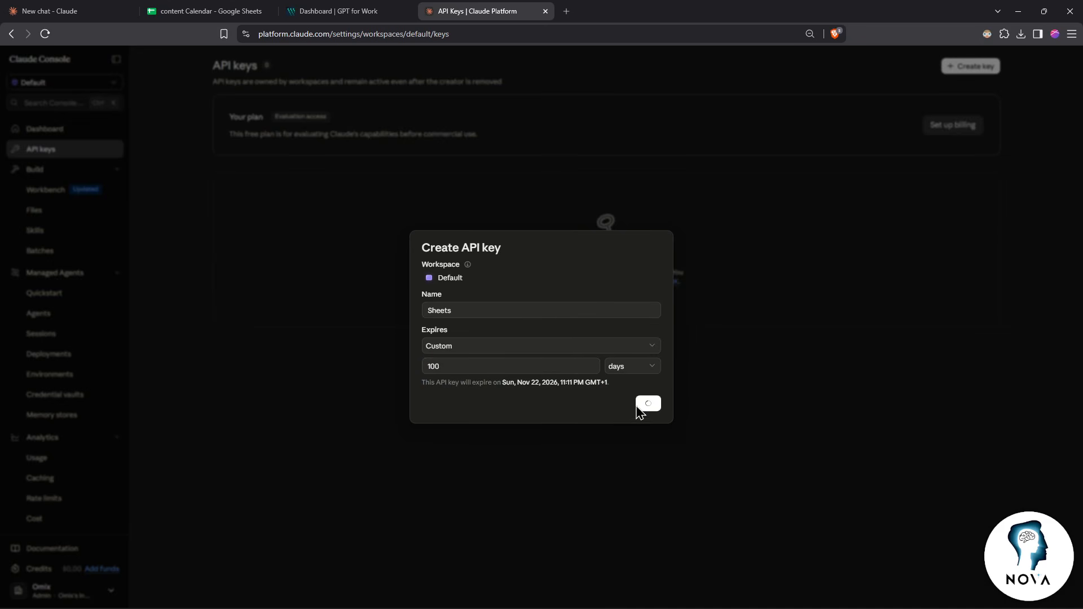
left_click(628, 354)
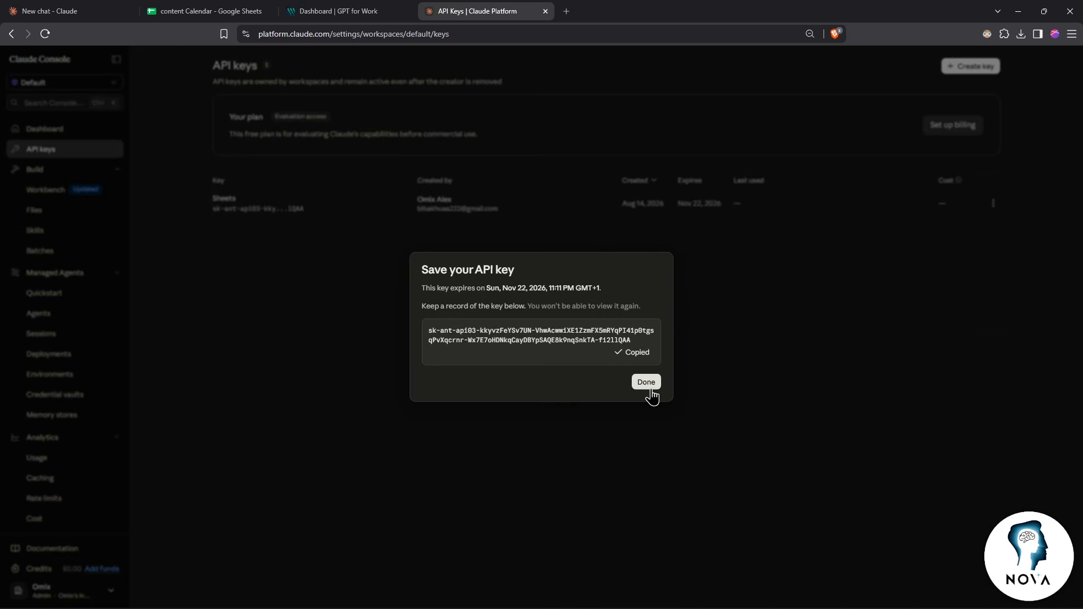
left_click(649, 385)
Switch to the GPT for Work dashboard, paste the copied key as the Anthropic API key, check its validity and save it
left_click(326, 14)
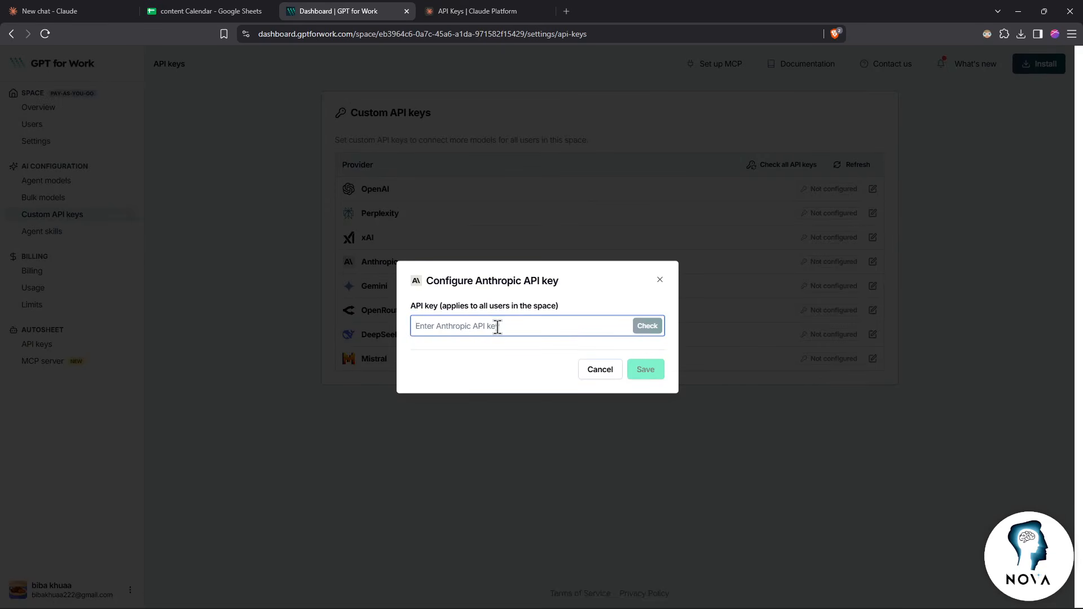
key("ctrl+v")
left_click(647, 326)
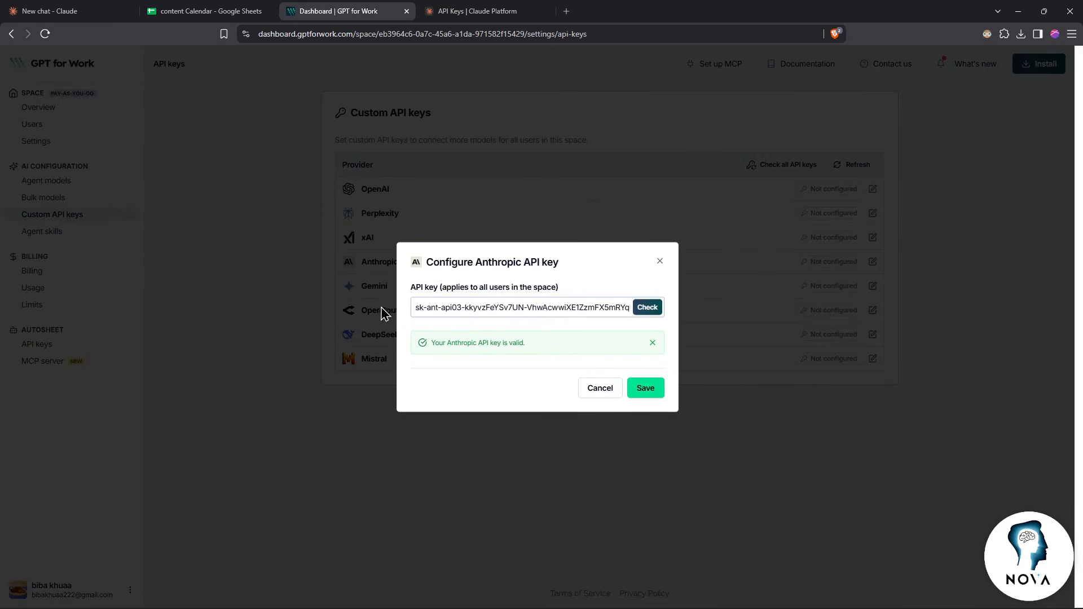
left_click(642, 384)
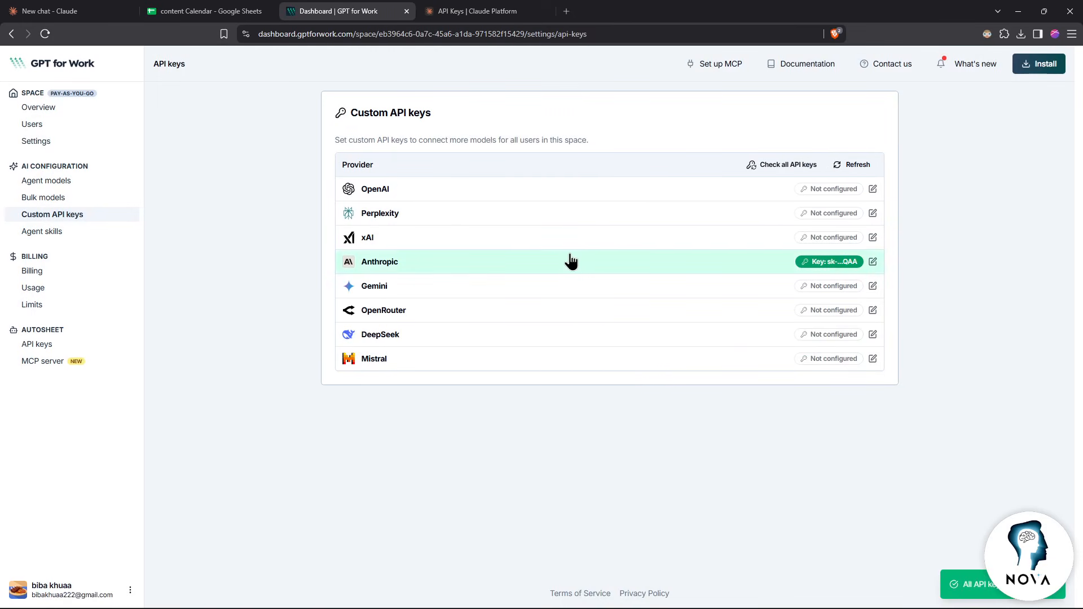
left_click(511, 262)
left_click(659, 279)
Return to the content Calendar spreadsheet, go through the add-on agent's model options and have Opus 4.6 High selected
left_click(209, 11)
left_click(970, 189)
left_click(939, 192)
left_click(966, 355)
left_click(934, 192)
left_click(981, 381)
left_click(937, 192)
left_click(945, 393)
left_click(936, 193)
left_click(980, 411)
left_click(936, 192)
left_click(965, 431)
left_click(959, 160)
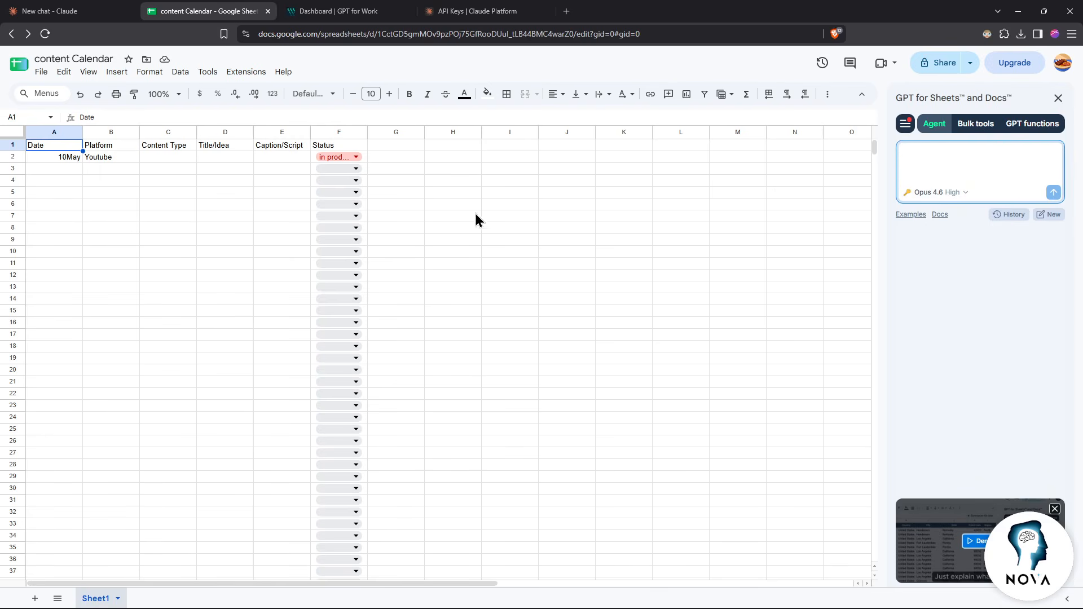
Review the custom API keys in GPT for Work and the Claude Console dashboard, and return to the content Calendar spreadsheet
left_click(366, 7)
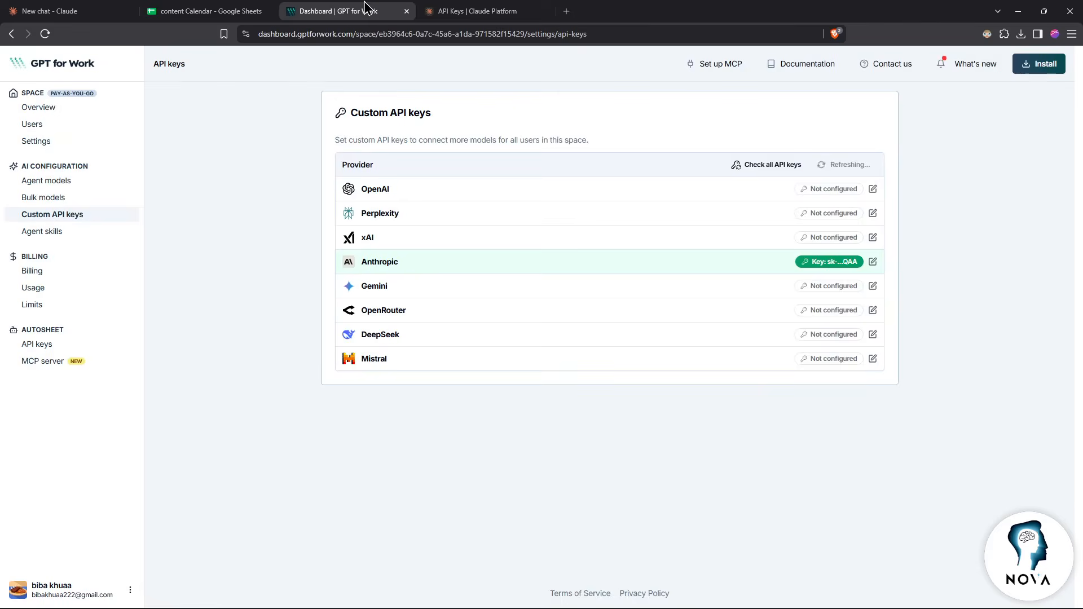
left_click(453, 8)
left_click(85, 129)
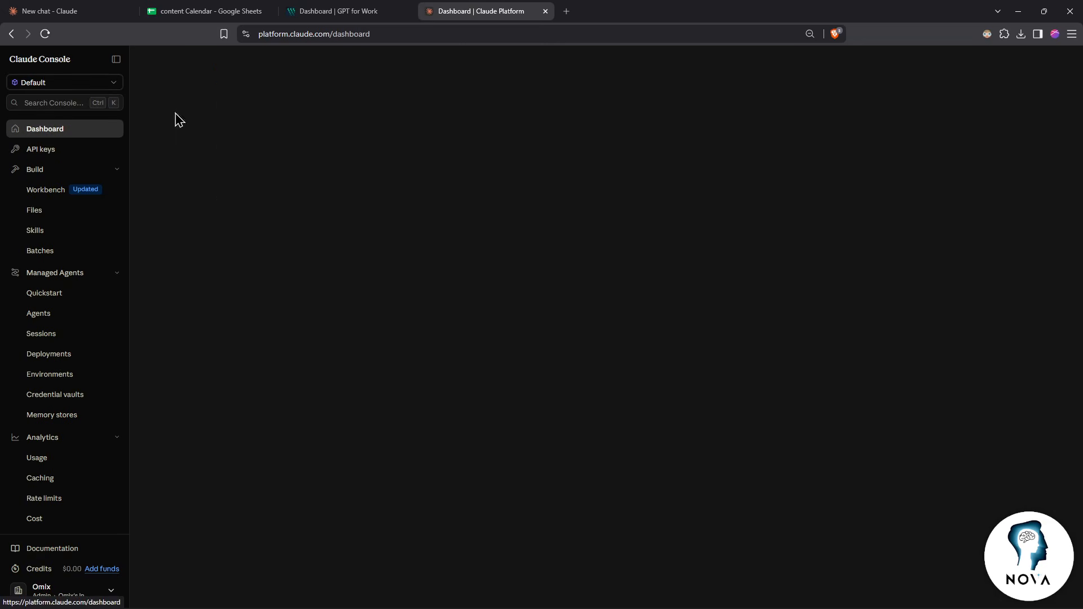
left_click(319, 11)
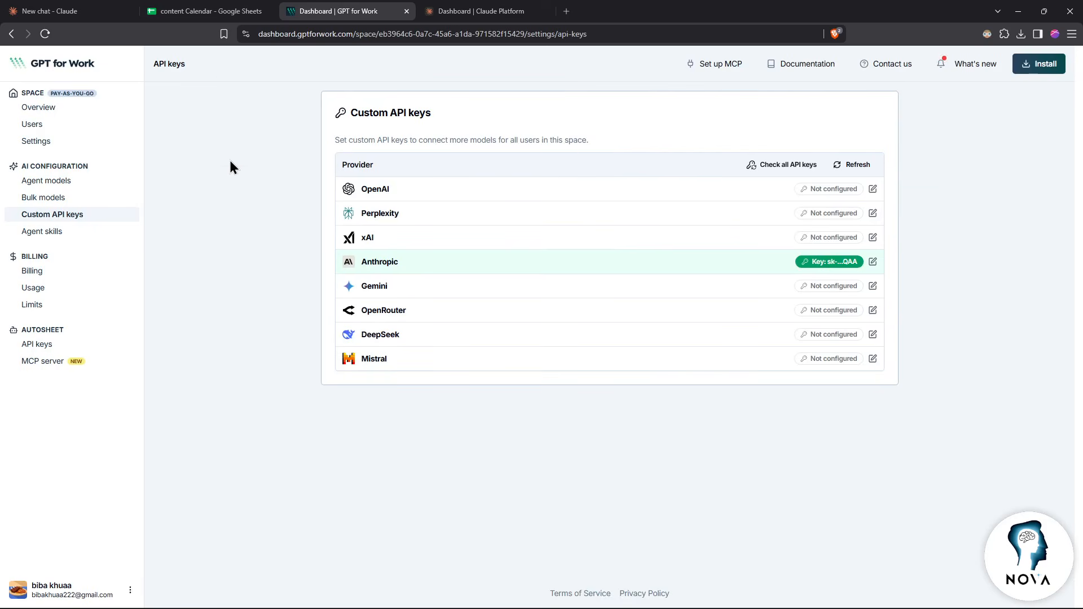
left_click(207, 11)
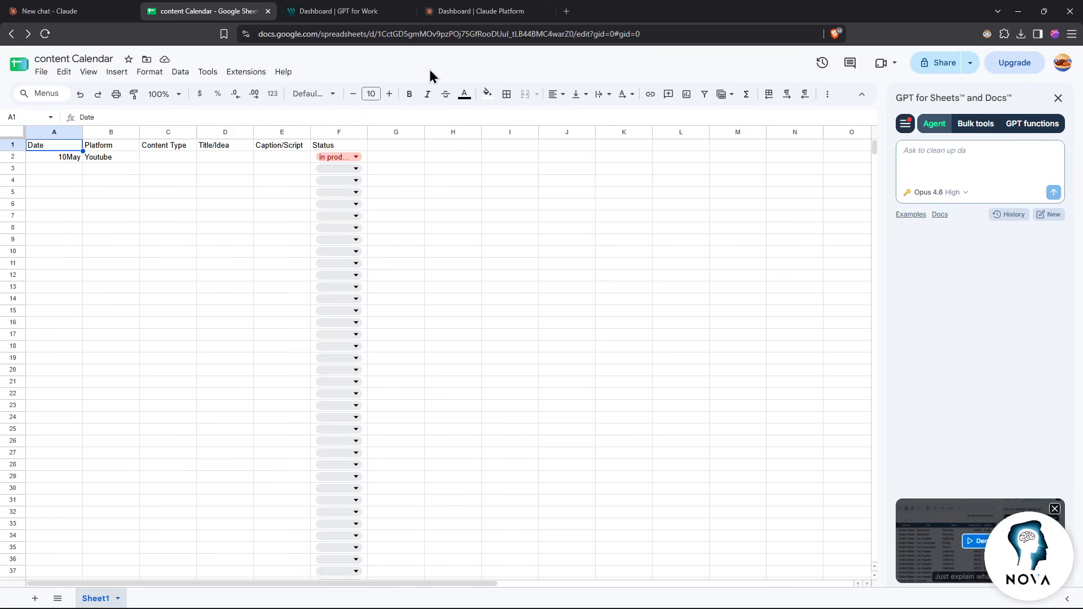
Look at the demo video linked from the GPT for Sheets and Docs sidebar and close it
left_click(976, 542)
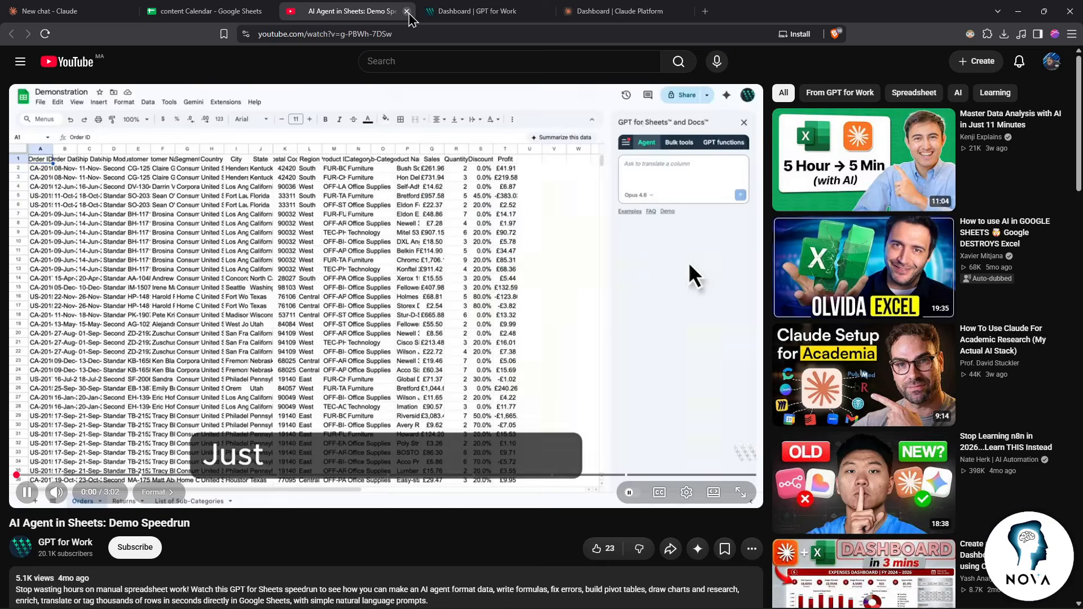
left_click(407, 12)
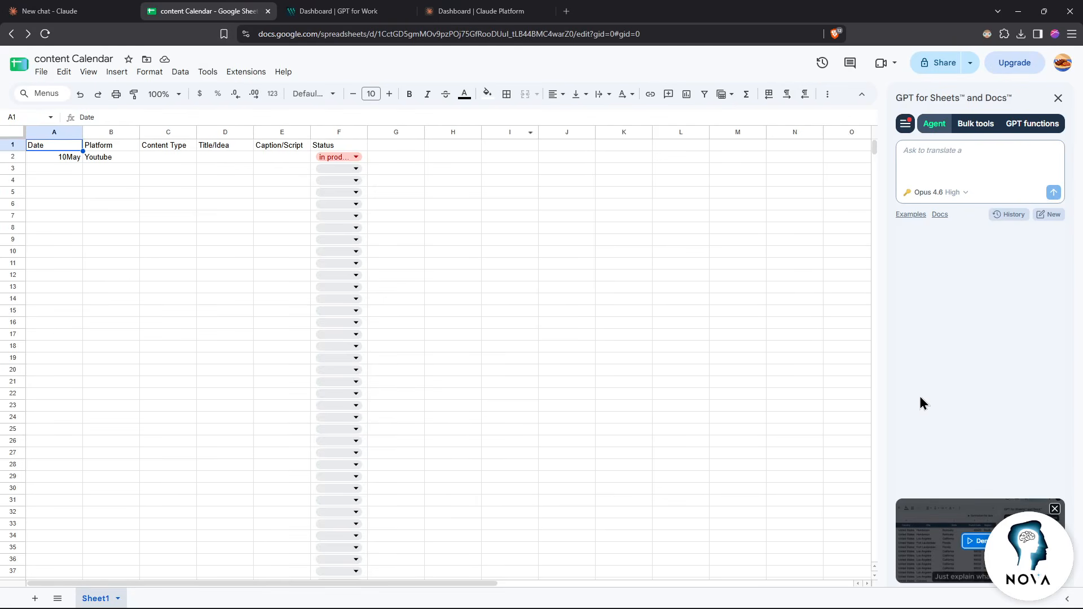